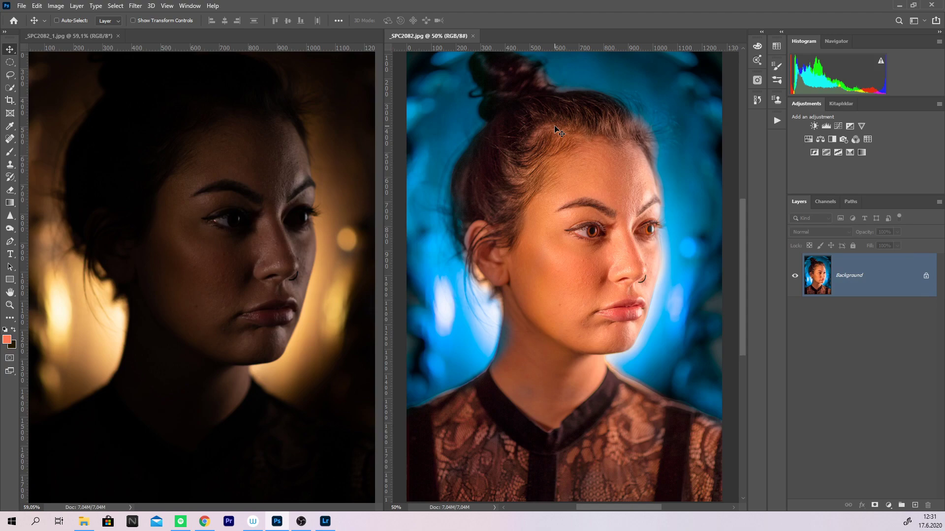
Bring the Lightroom window with the same portrait to the front.
click(333, 525)
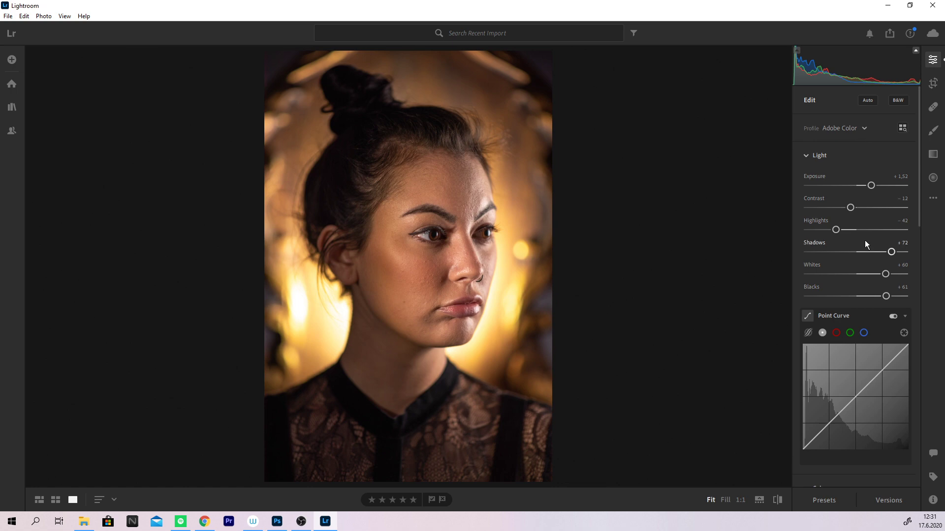
Scroll through the portrait's Edit panel adjustments in Lightroom, then close Lightroom.
scroll(858, 207, down, 10)
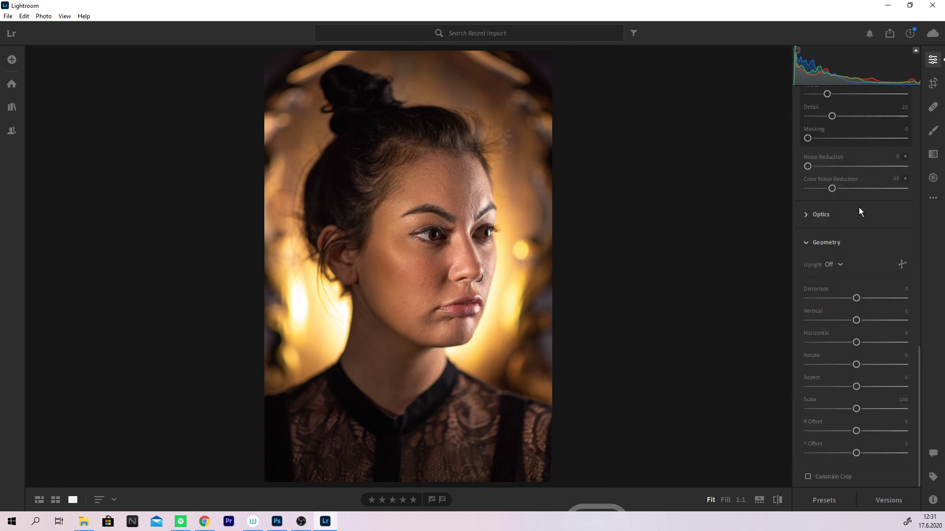
scroll(859, 209, up, 10)
scroll(859, 211, down, 6)
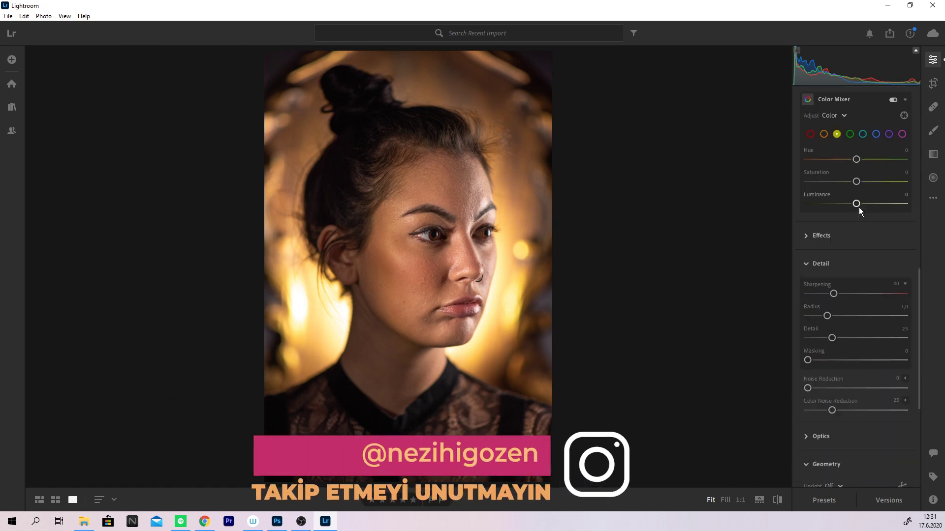
scroll(859, 210, up, 6)
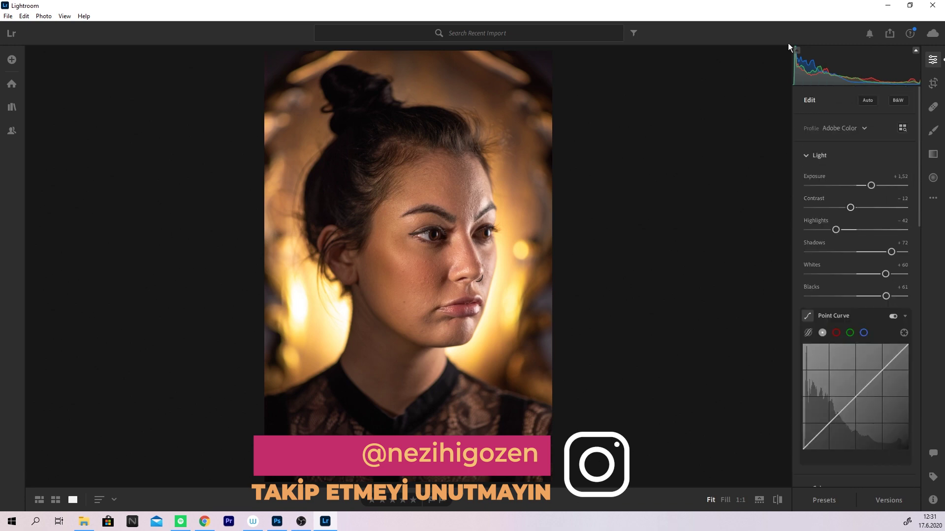
click(933, 6)
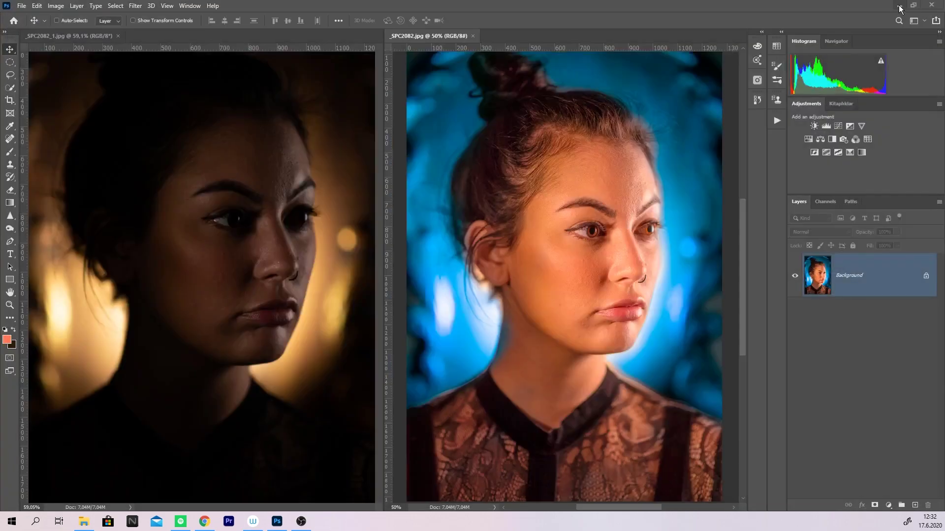
Minimize Photoshop, point out the Lightroom shortcuts, and relaunch Photoshop from its desktop shortcut.
click(898, 6)
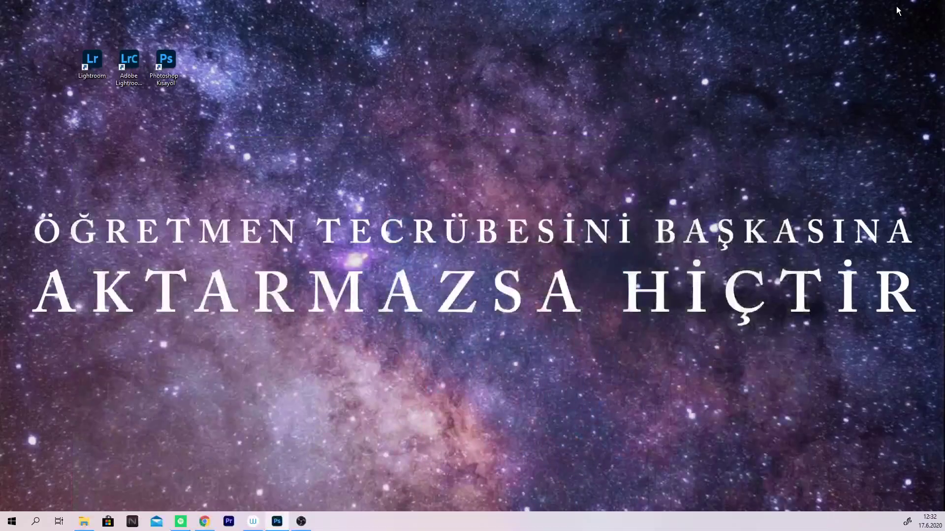
click(93, 69)
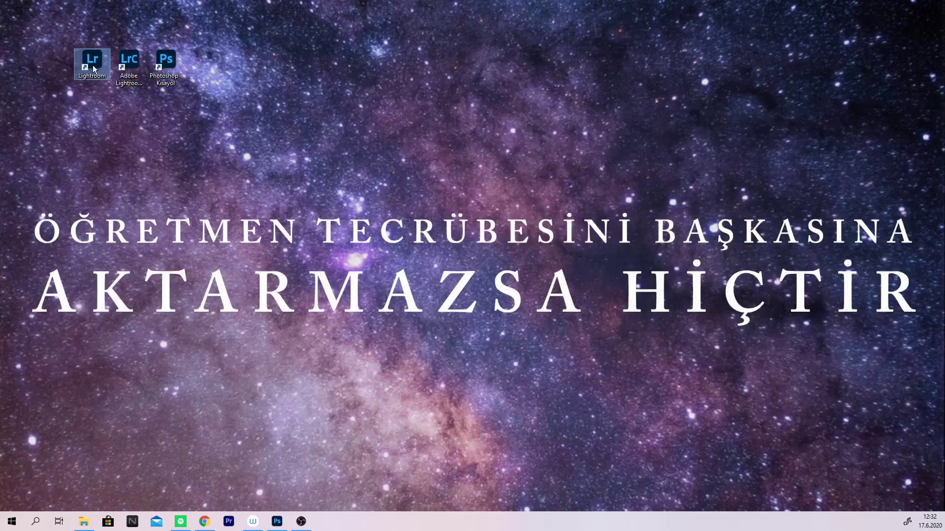
click(134, 62)
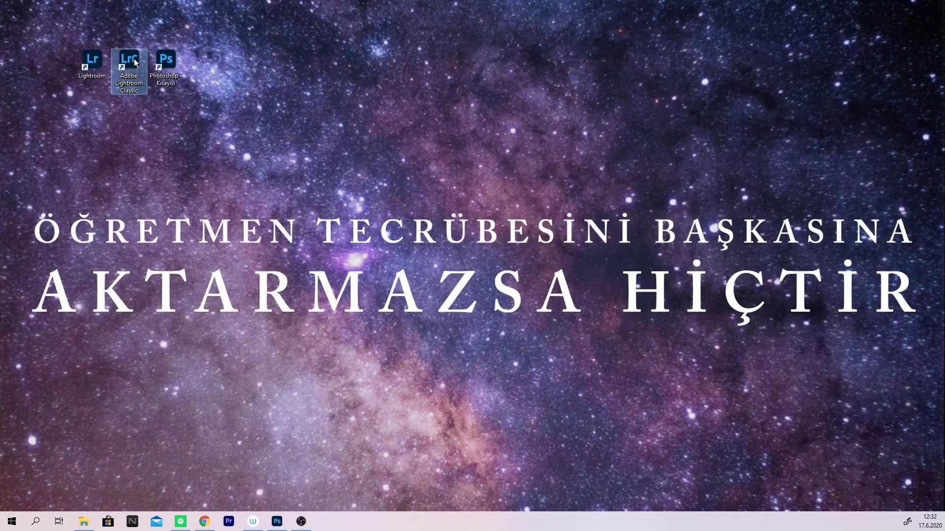
click(167, 64)
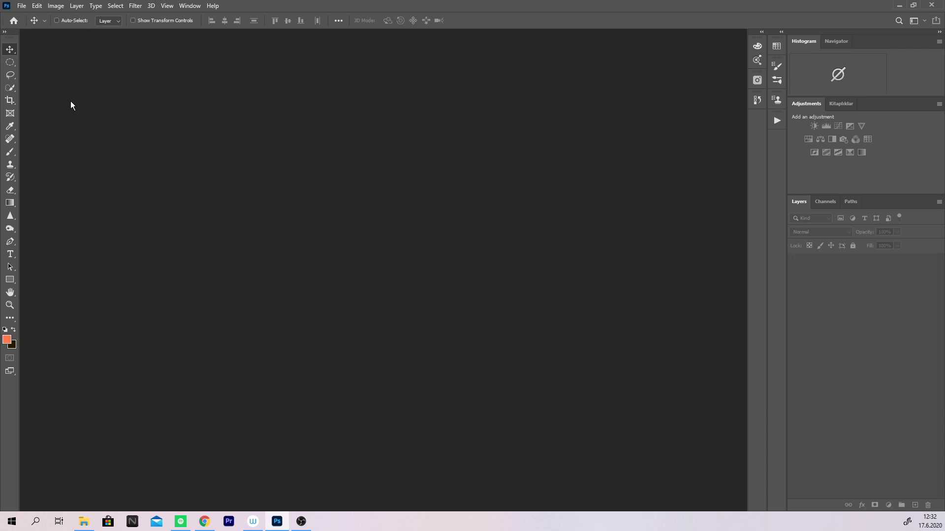
Open _SPC1849 and _SPC2082 together from the Masaüstü folder.
click(21, 6)
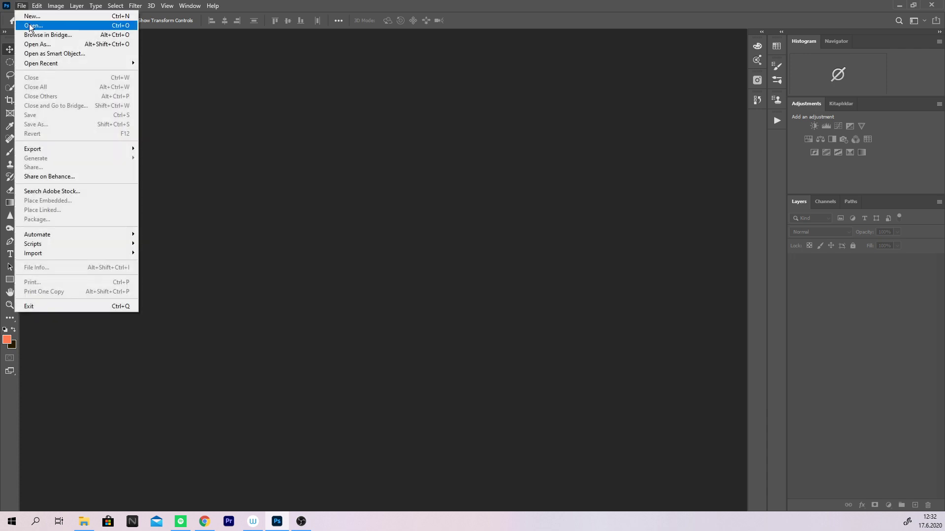
click(22, 25)
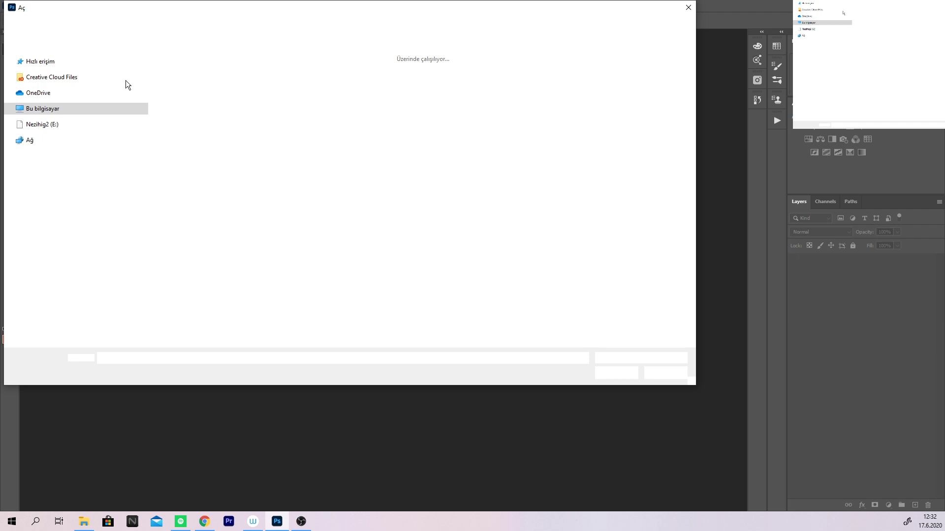
click(389, 84)
ctrl+click(523, 84)
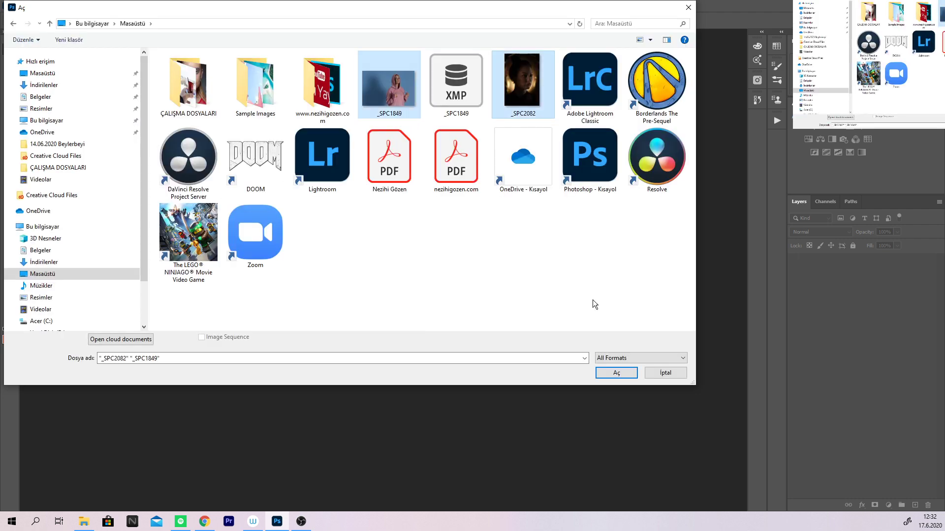
click(617, 373)
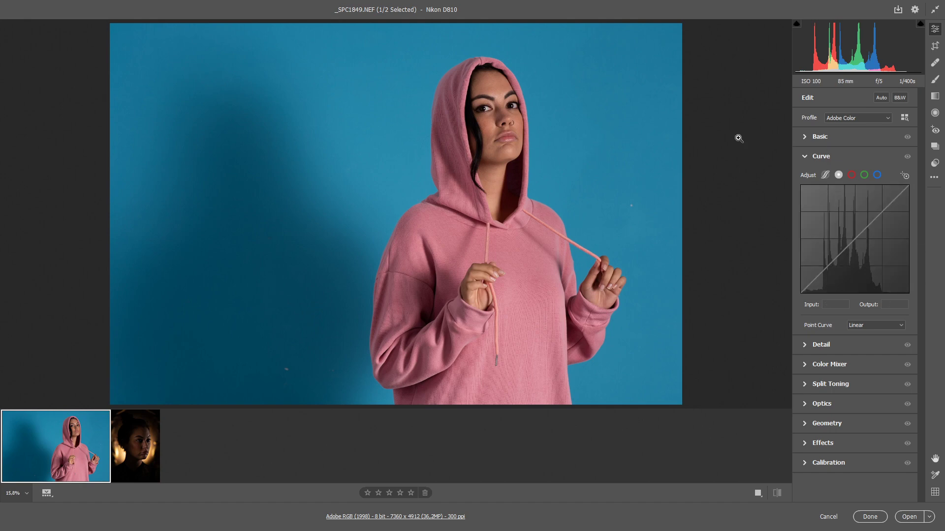
Collapse the Curve section, preview _SPC2082, return to _SPC1849, and toggle the filmstrip off and on.
click(806, 157)
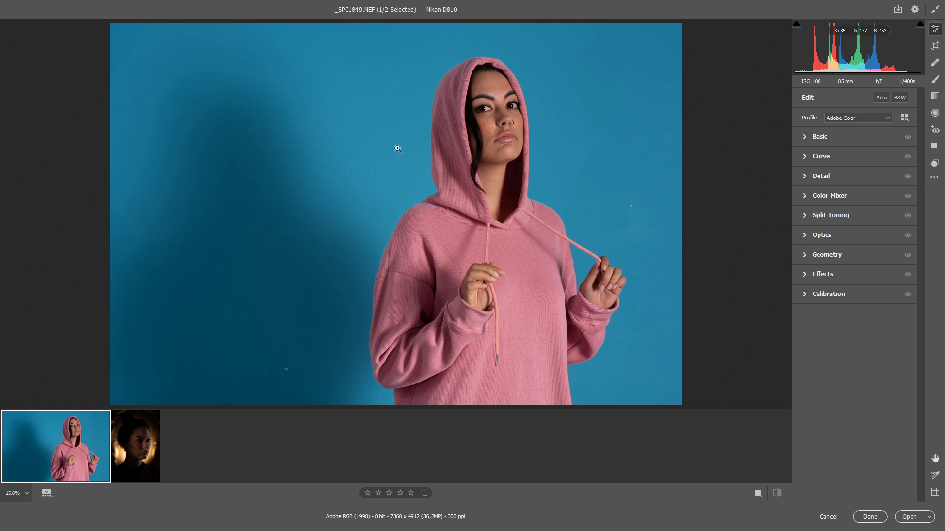
click(138, 440)
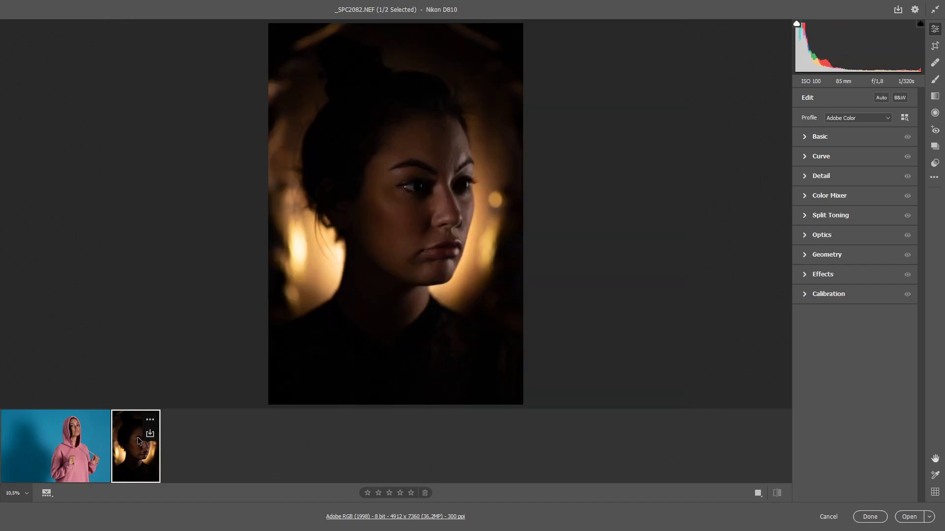
click(82, 433)
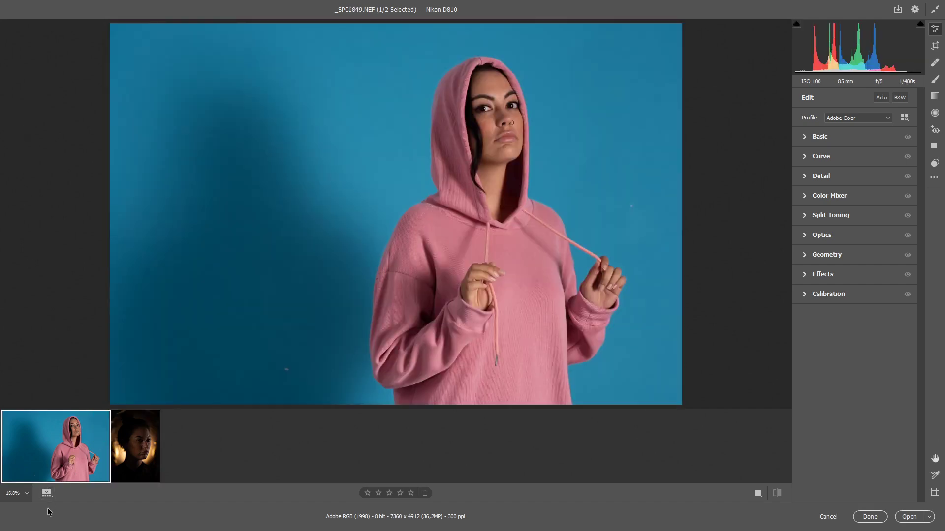
click(46, 493)
click(47, 493)
Switch the filmstrip to a vertical column, then back to a horizontal strip.
right_click(53, 501)
click(91, 455)
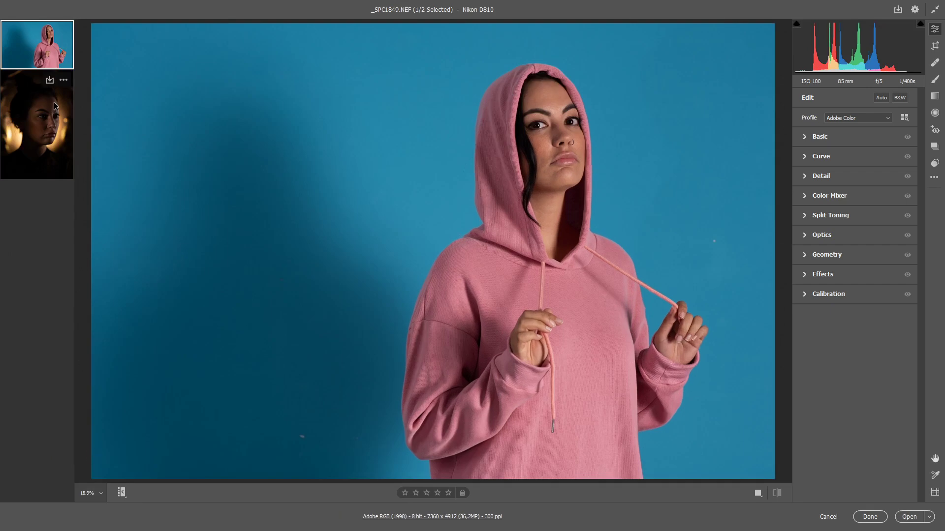
right_click(124, 494)
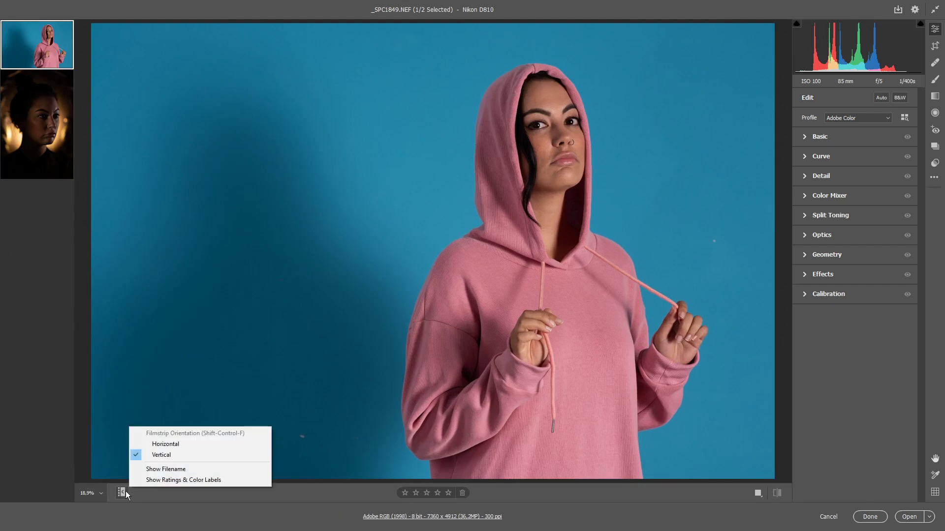
click(170, 444)
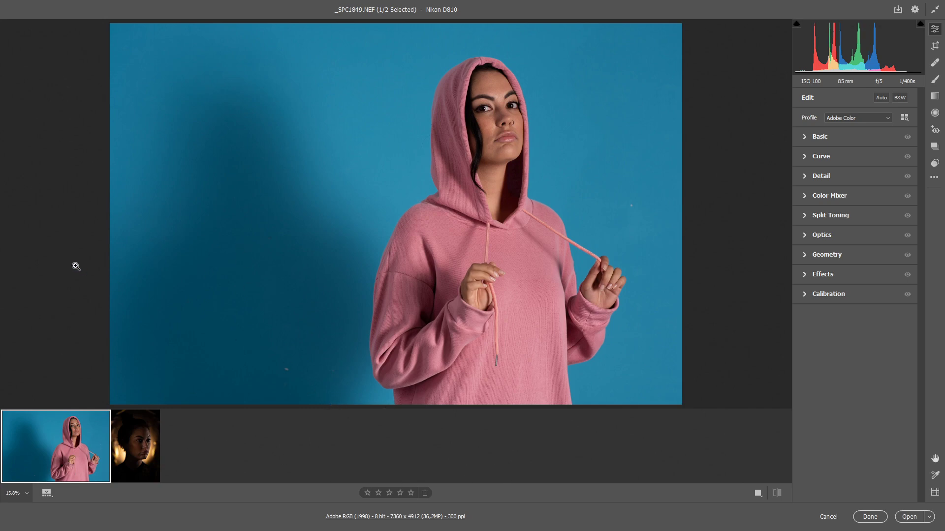
Zoom the photo to 100%, then return to Fit in View.
click(27, 494)
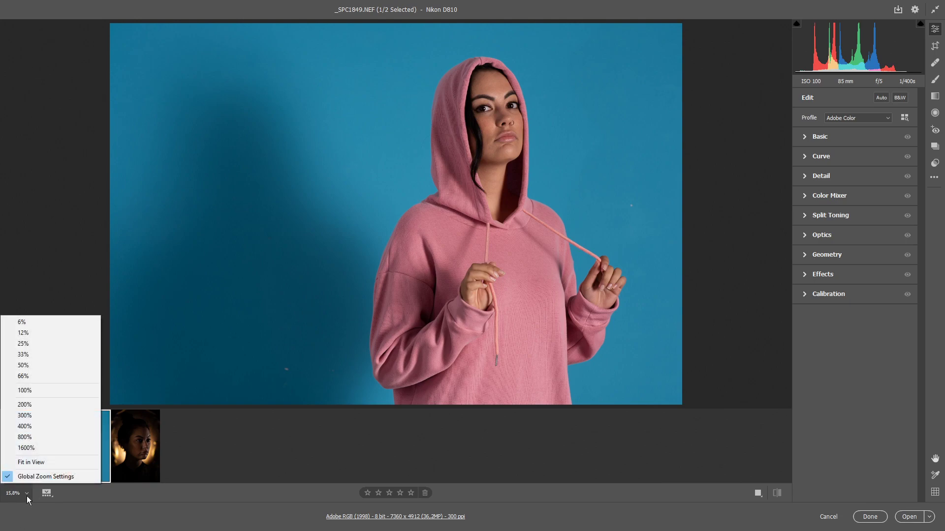
click(34, 391)
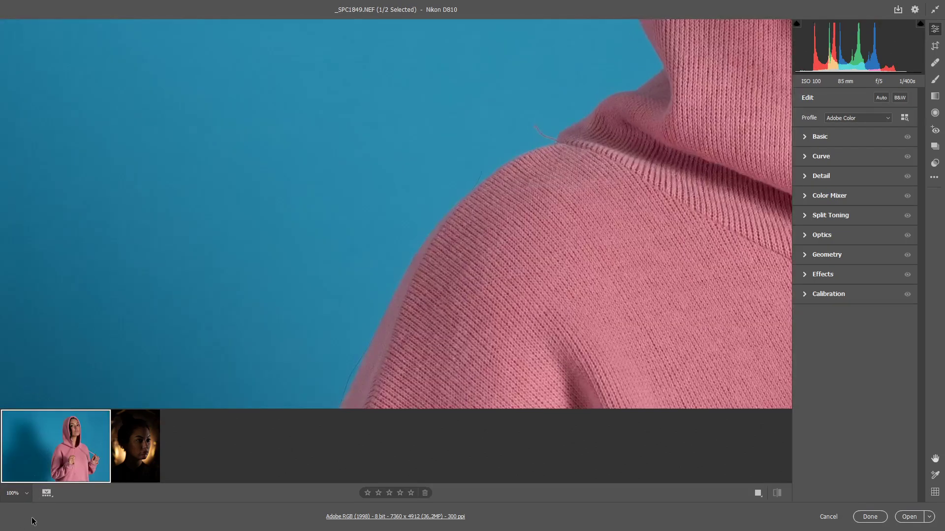
click(26, 496)
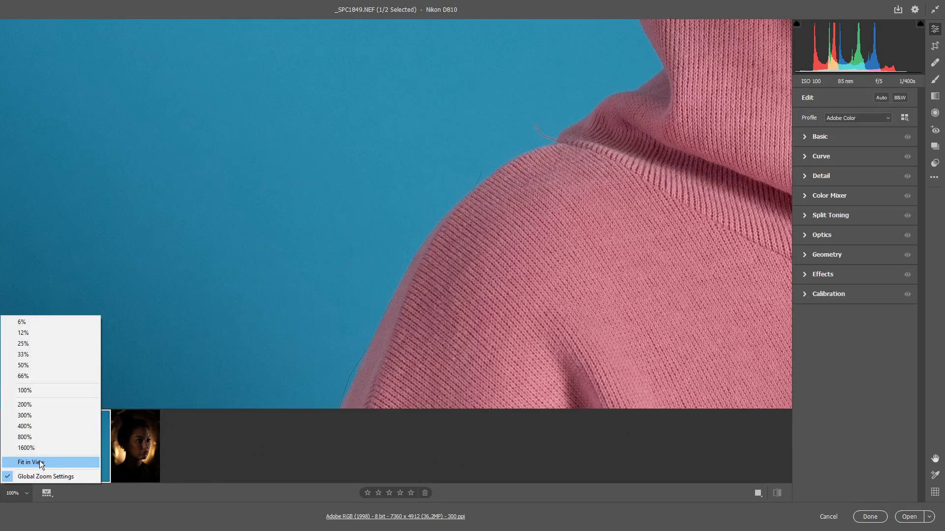
click(42, 464)
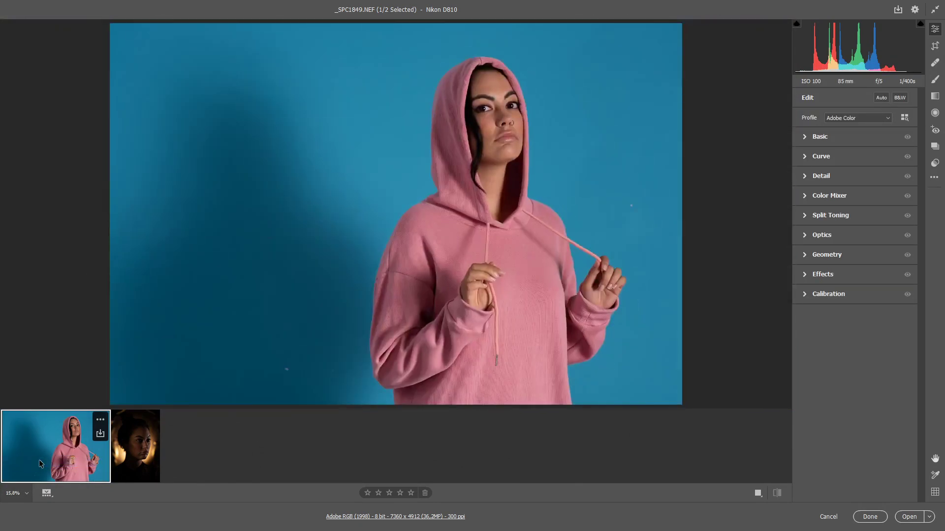
Fit the photo through the preview's right-click menu, then switch to the dark portrait _SPC2082.
right_click(371, 114)
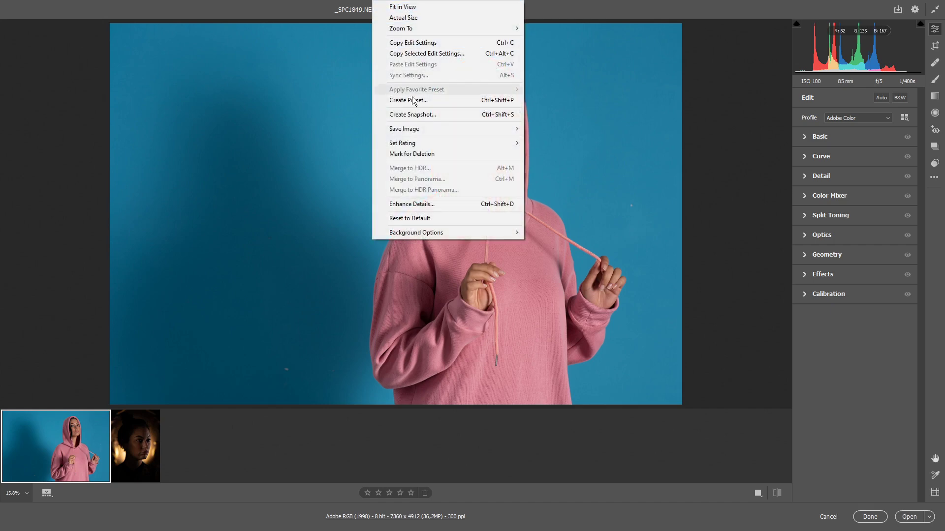
click(446, 9)
right_click(413, 72)
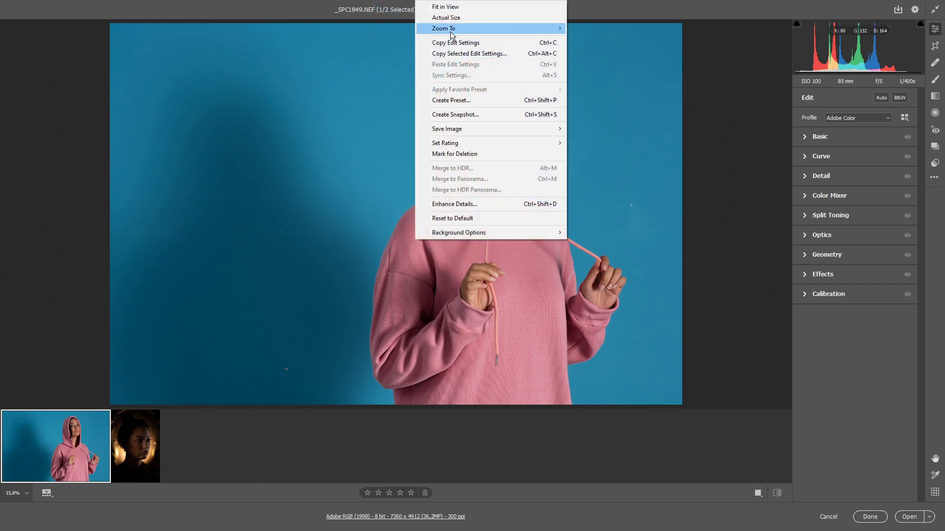
mouse_move(451, 29)
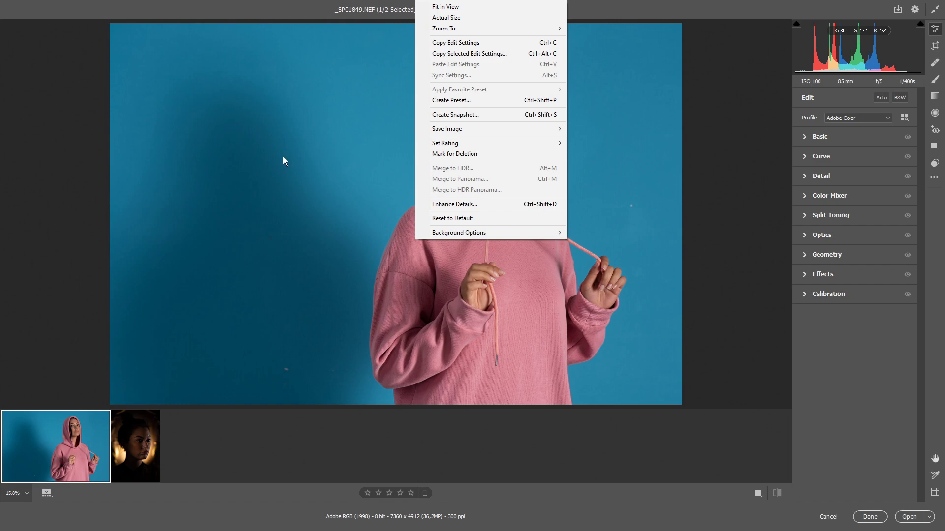
click(138, 440)
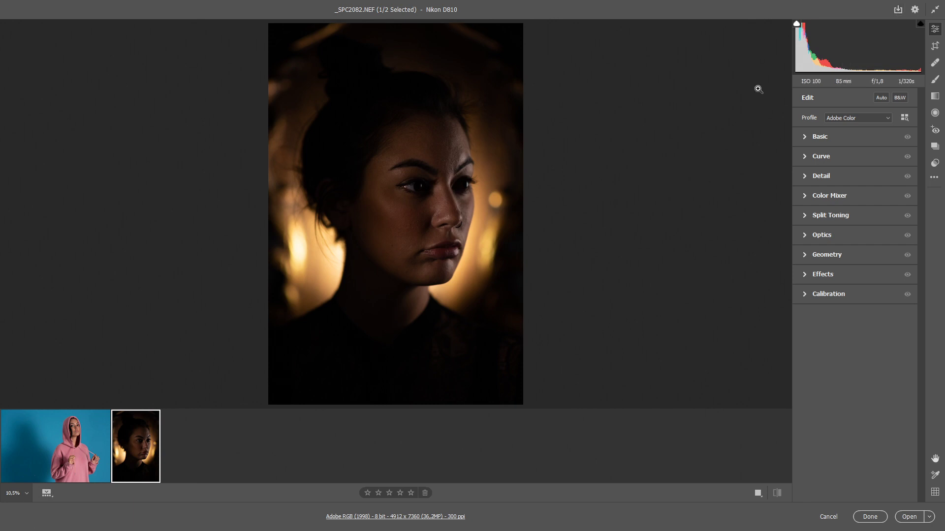
click(898, 11)
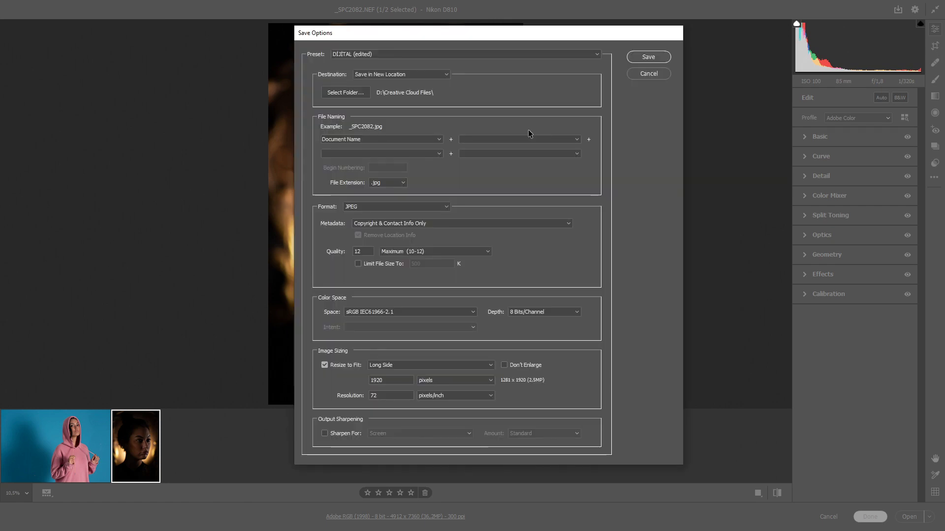
click(650, 73)
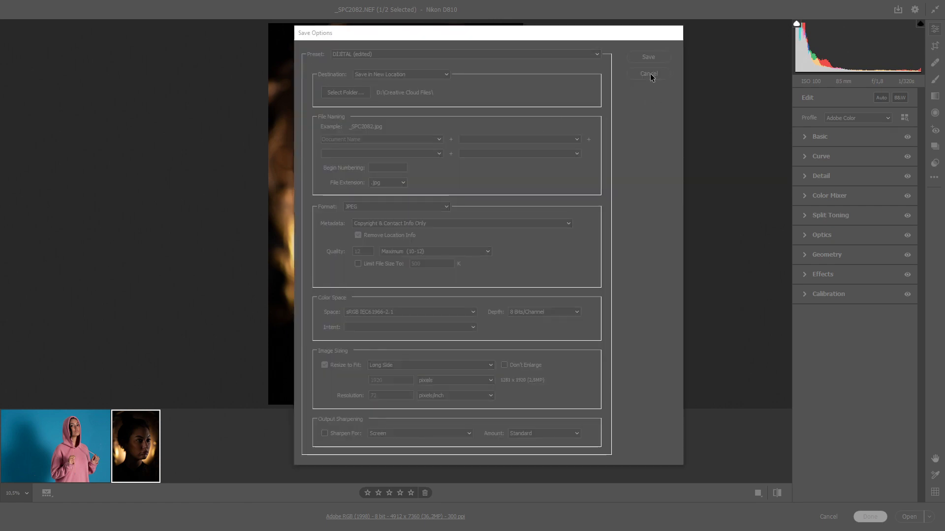
click(913, 10)
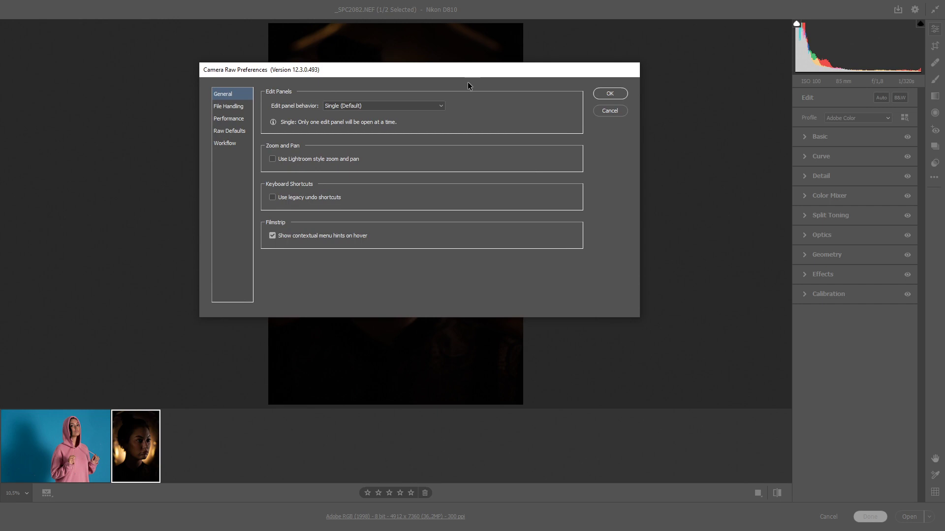
click(610, 111)
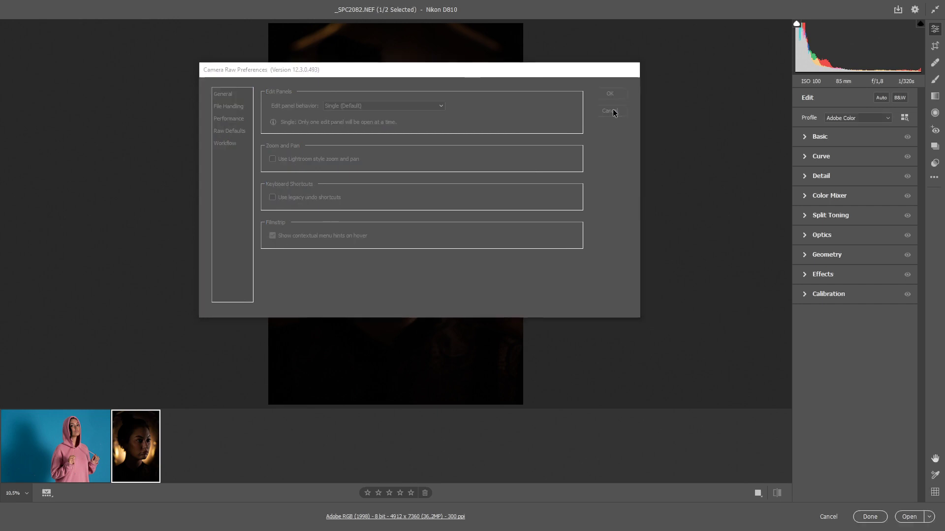
click(934, 10)
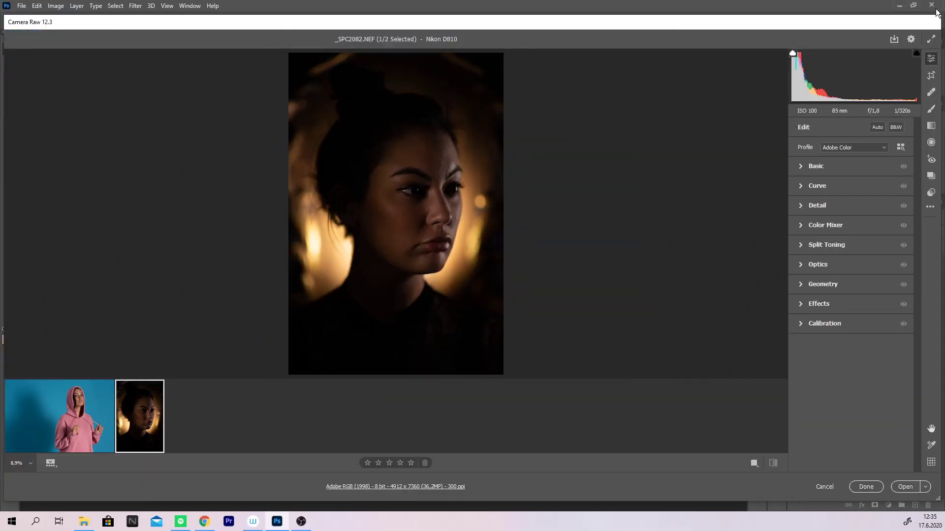
click(935, 42)
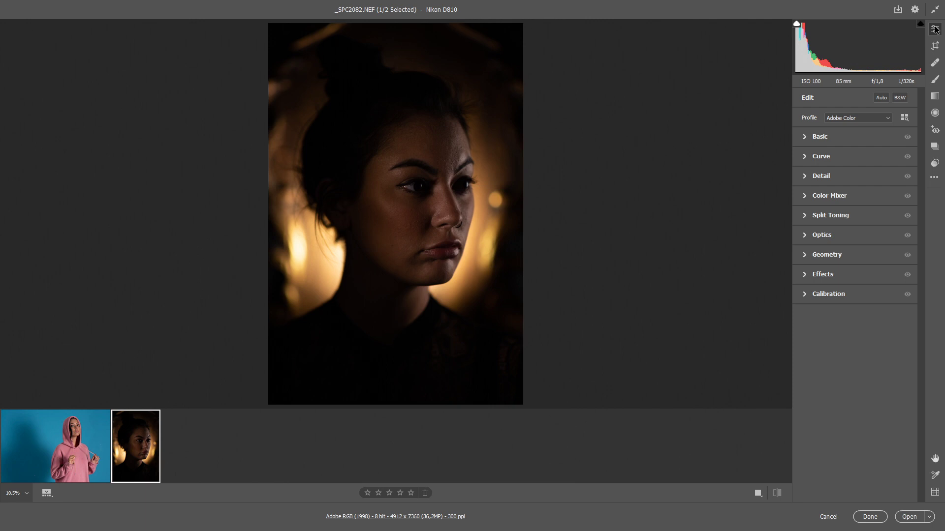
Step through Crop, Heal, Brush, Graduated Filter, Radial Filter and Snapshots, ending on Presets.
click(935, 46)
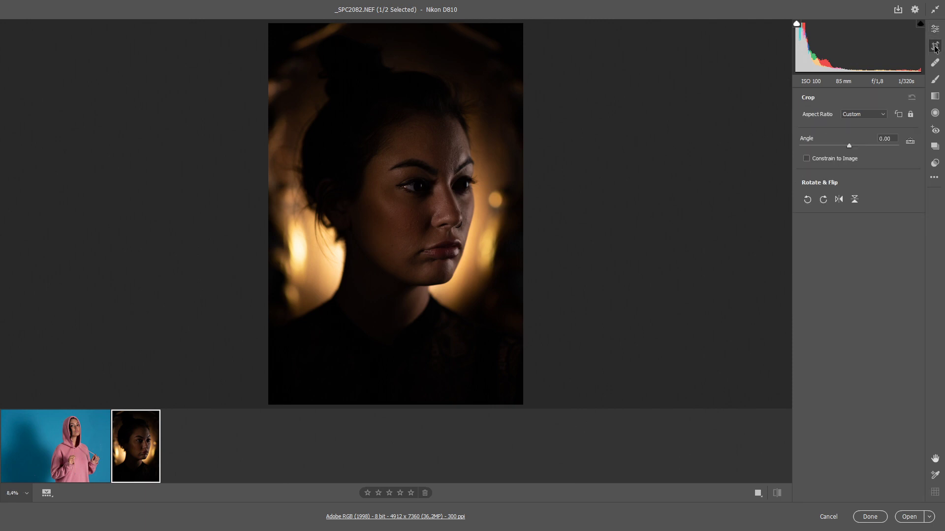
click(935, 64)
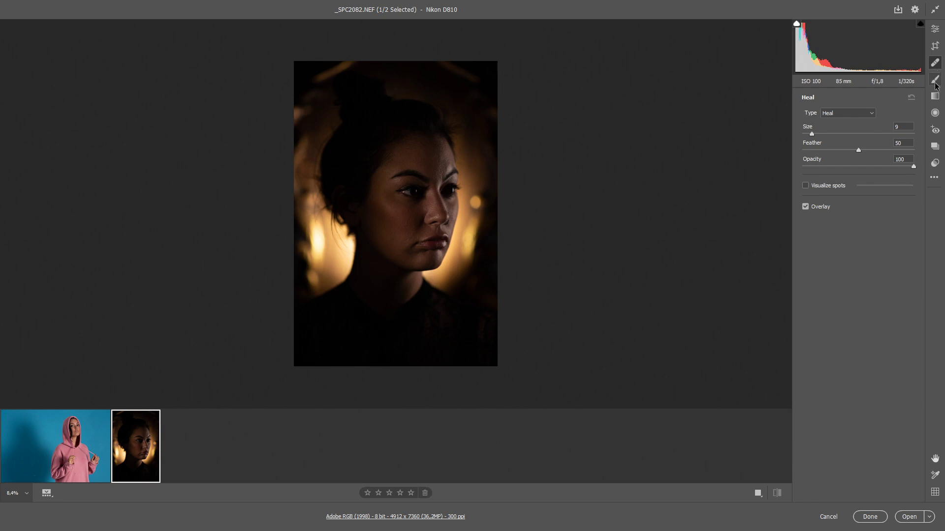
click(935, 81)
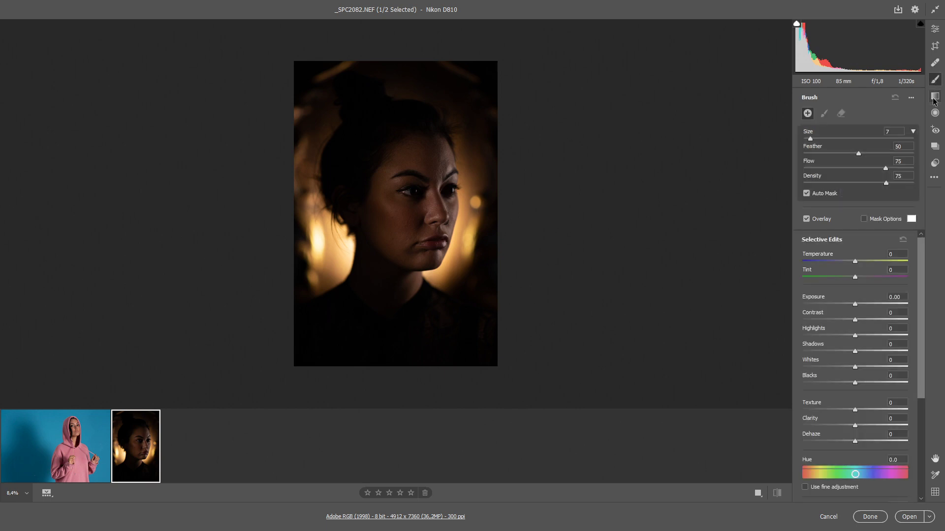
click(934, 98)
click(935, 113)
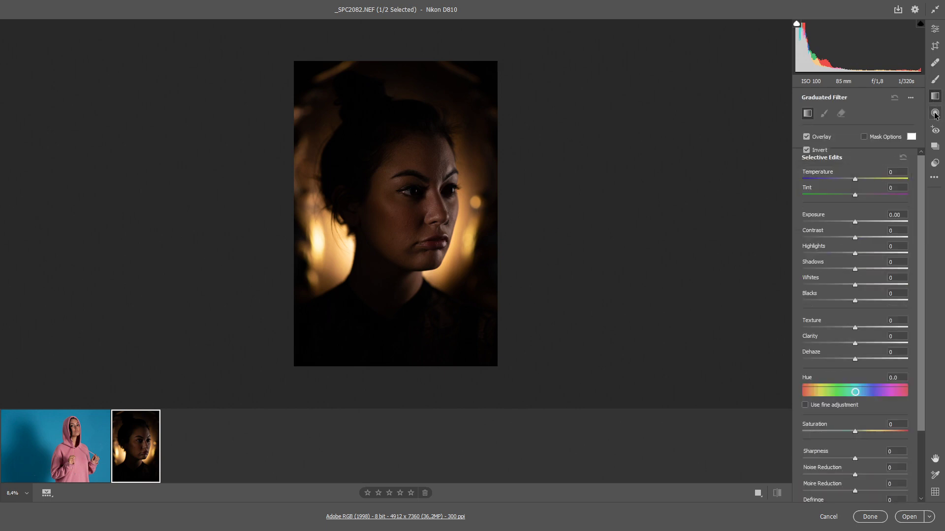
click(935, 148)
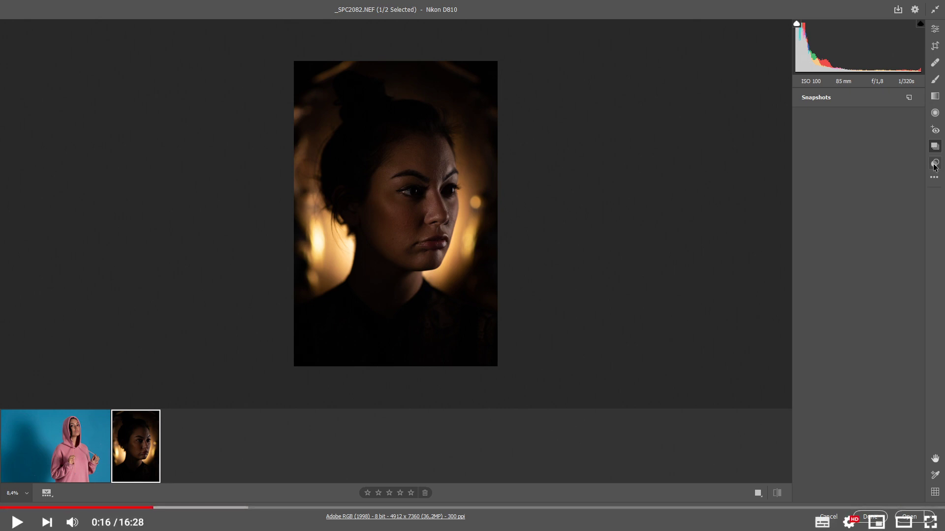
click(935, 163)
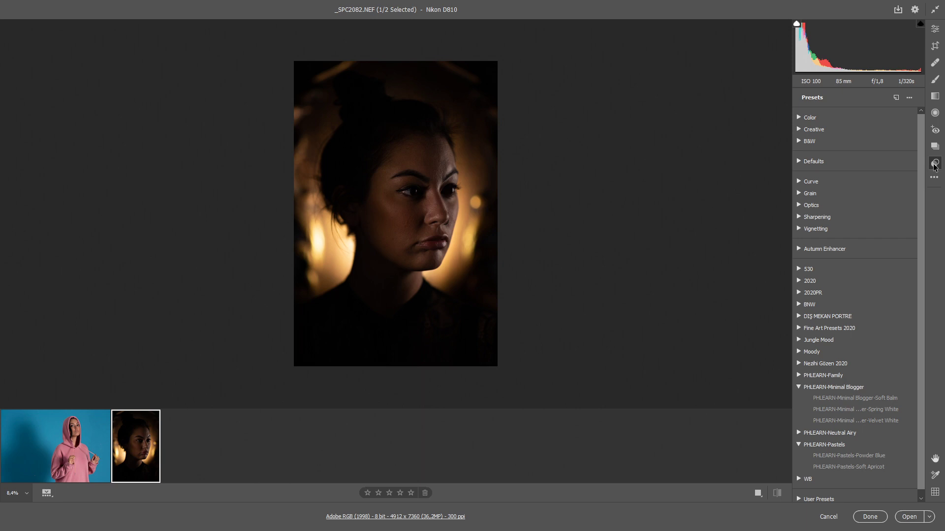
Return to the Edit panel and expand then collapse Basic, Curve and Detail.
click(935, 28)
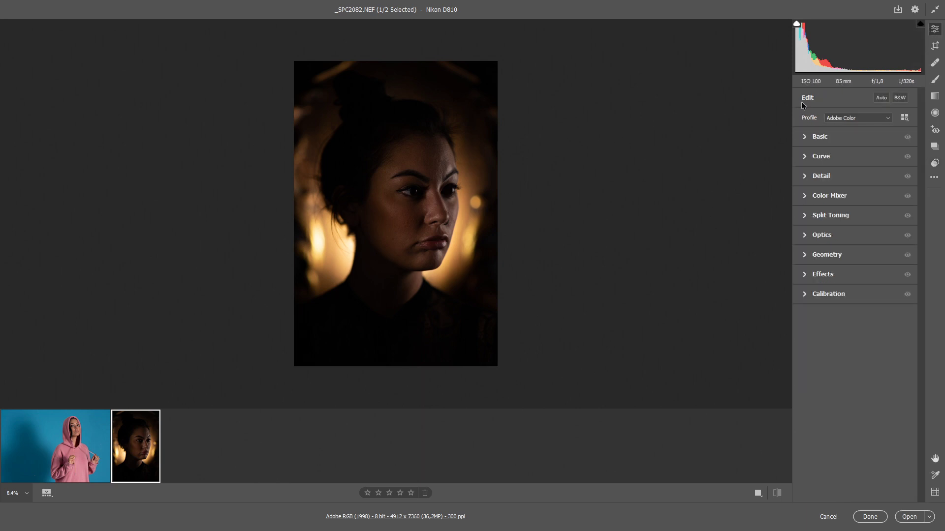
click(804, 137)
click(804, 137)
click(805, 157)
click(806, 157)
click(805, 175)
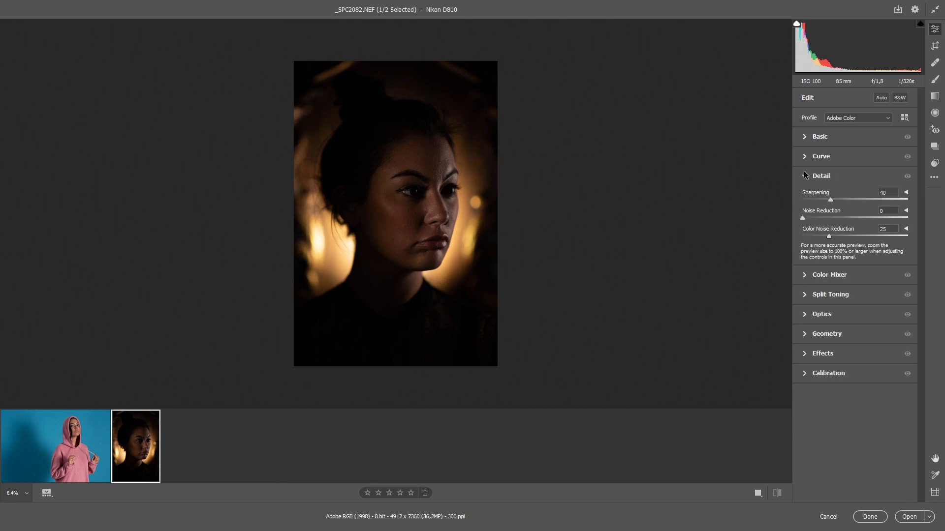
click(805, 175)
Expand then collapse Color Mixer, Split Toning, Optics and Geometry in turn.
click(807, 196)
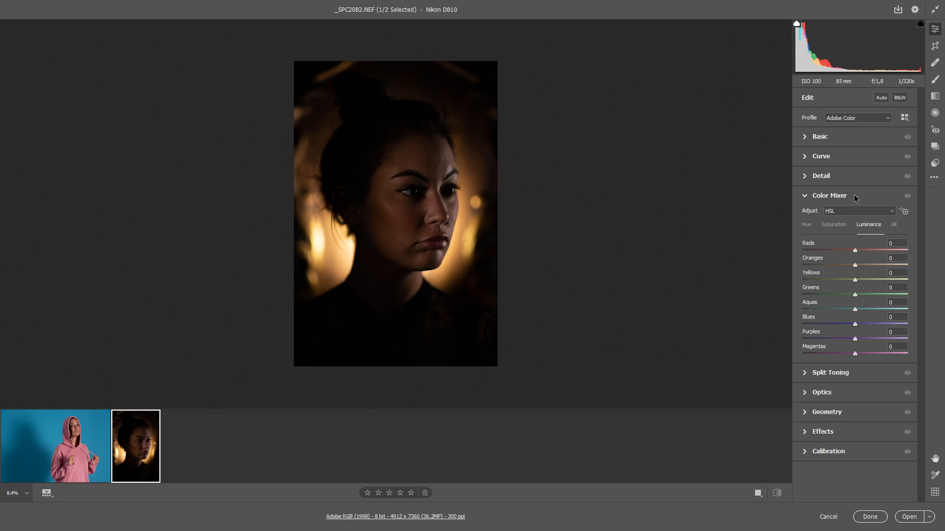
click(805, 196)
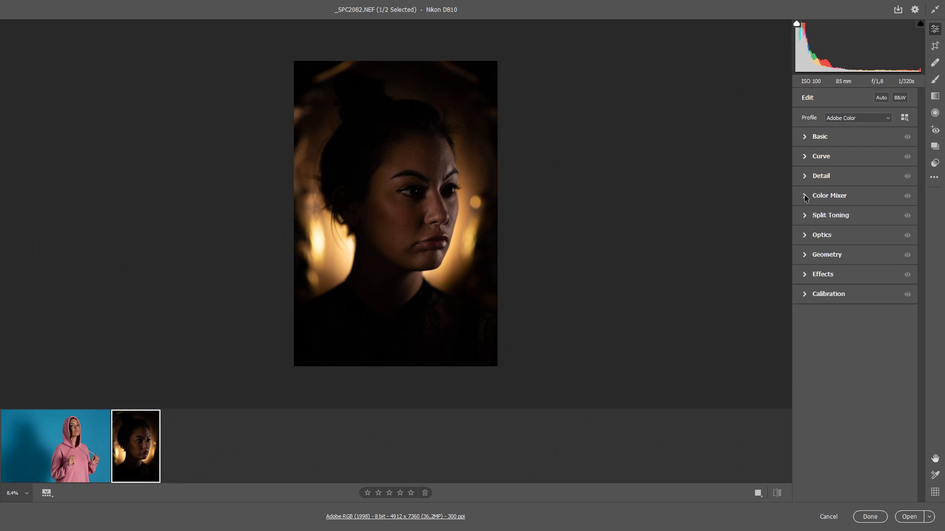
click(805, 216)
click(805, 218)
click(803, 236)
click(802, 235)
click(805, 254)
click(804, 254)
Expand then collapse Effects and Calibration, and fit the whole photo in view.
click(805, 274)
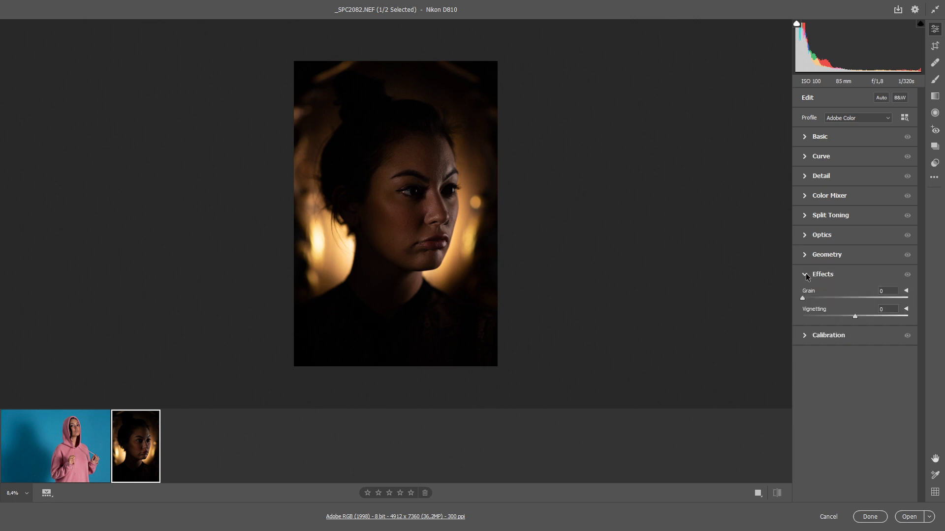
click(805, 274)
click(809, 296)
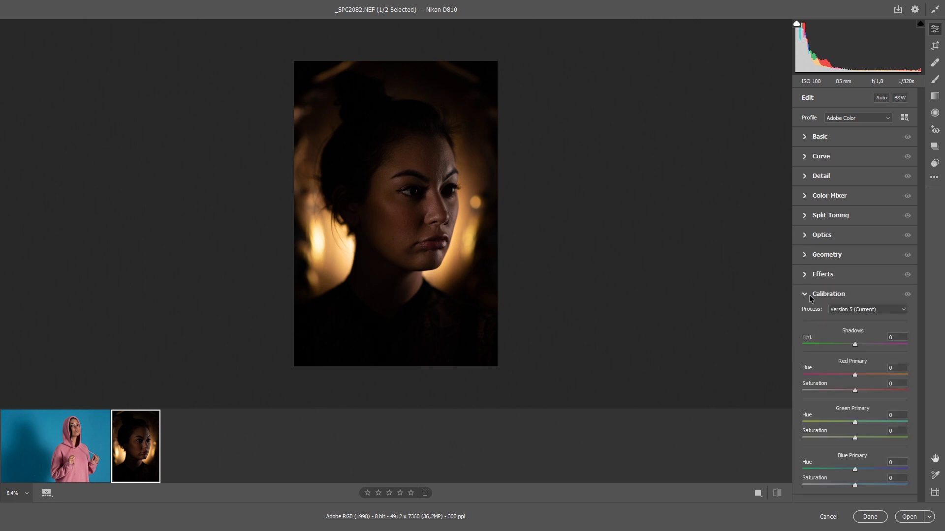
click(809, 297)
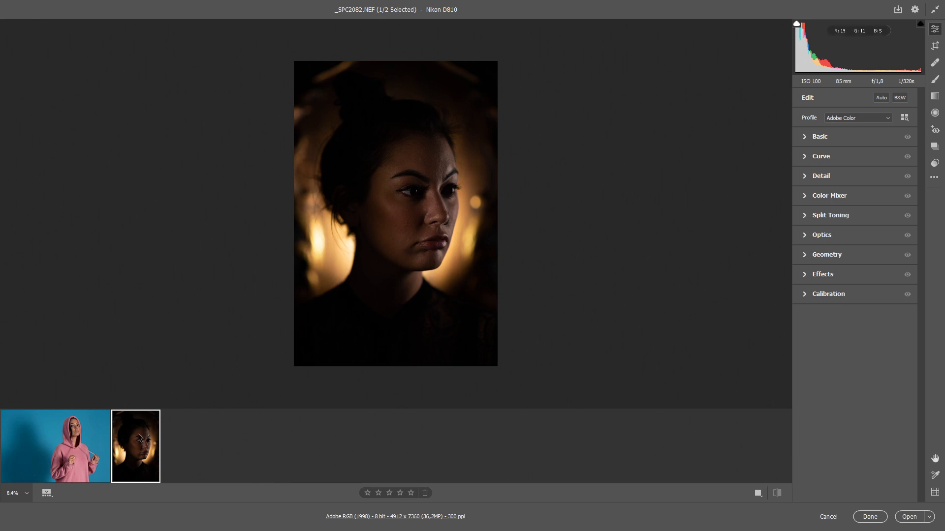
click(26, 494)
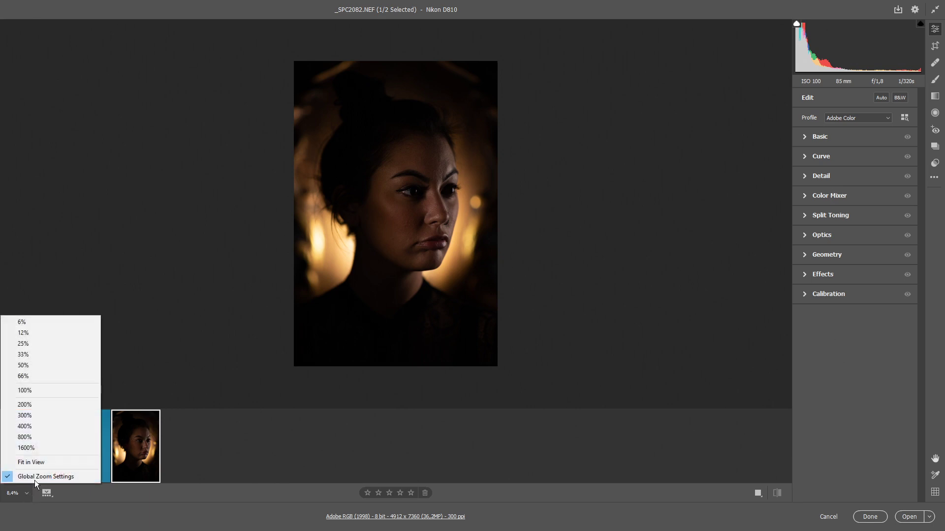
click(37, 462)
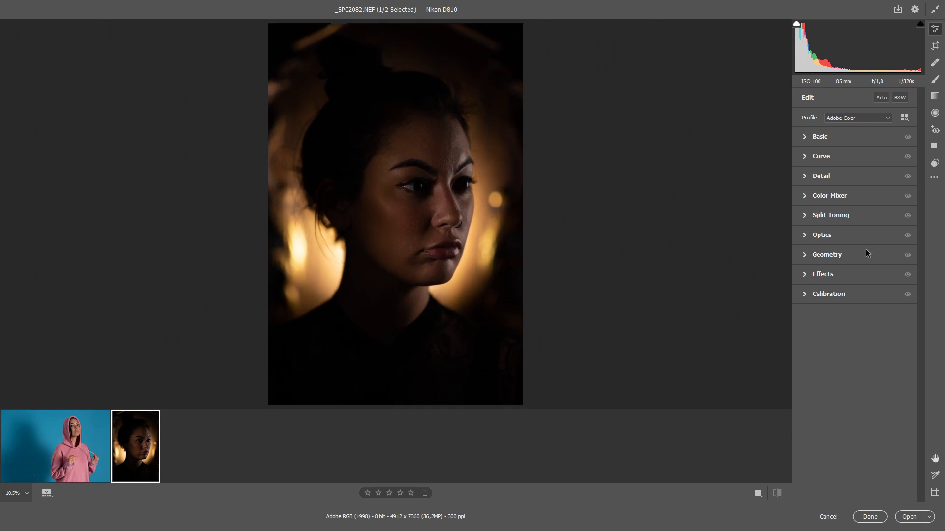
Try the multiple-panel and collapse-all display modes, then return to Single Panel Mode.
right_click(872, 141)
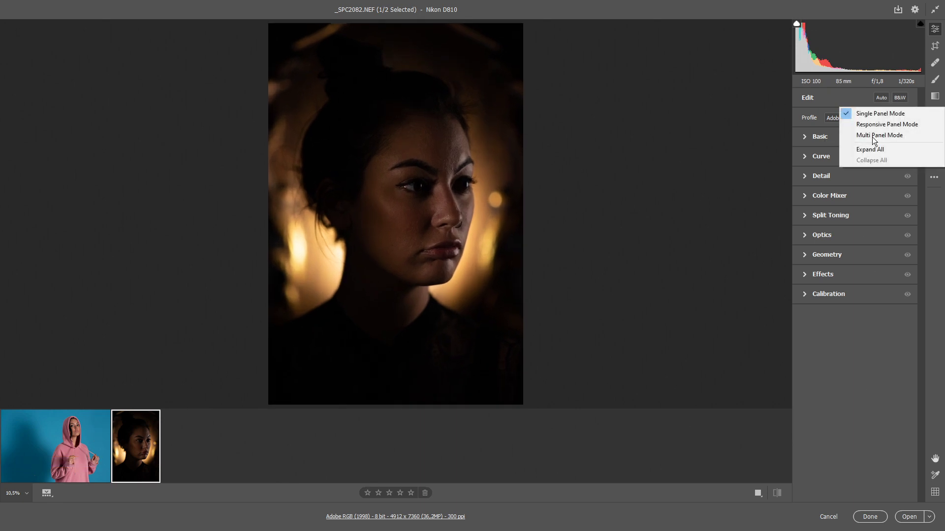
click(883, 148)
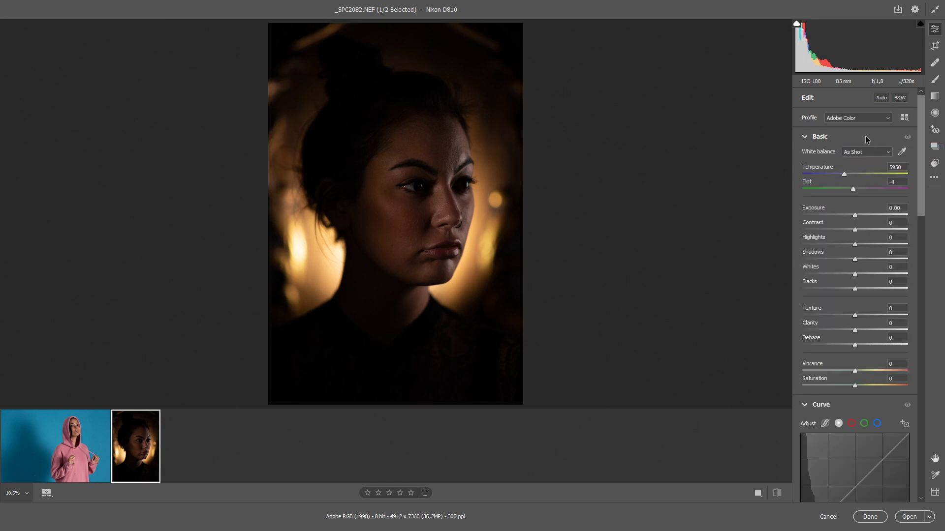
right_click(865, 136)
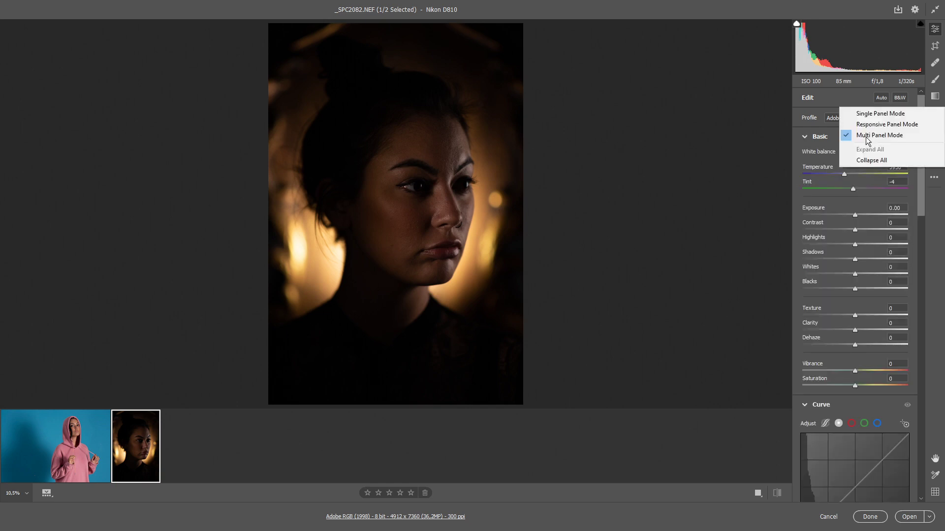
click(895, 160)
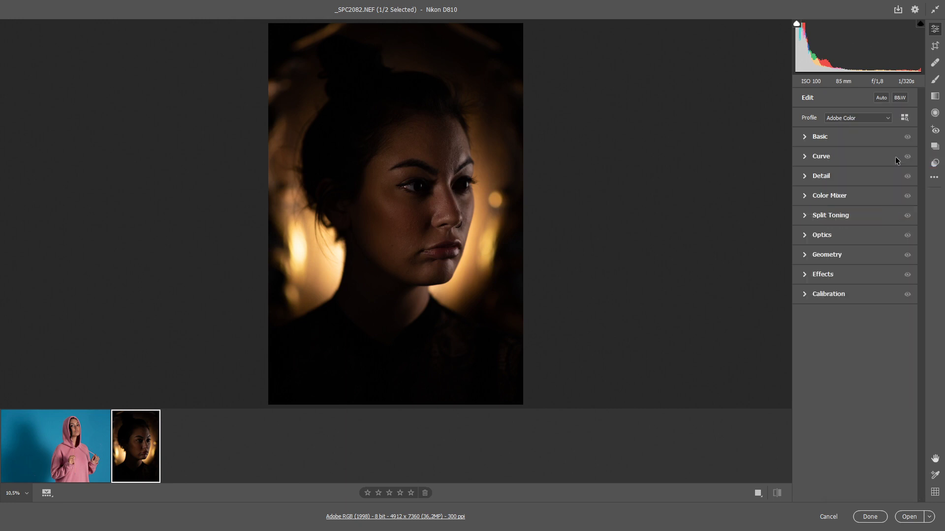
right_click(859, 135)
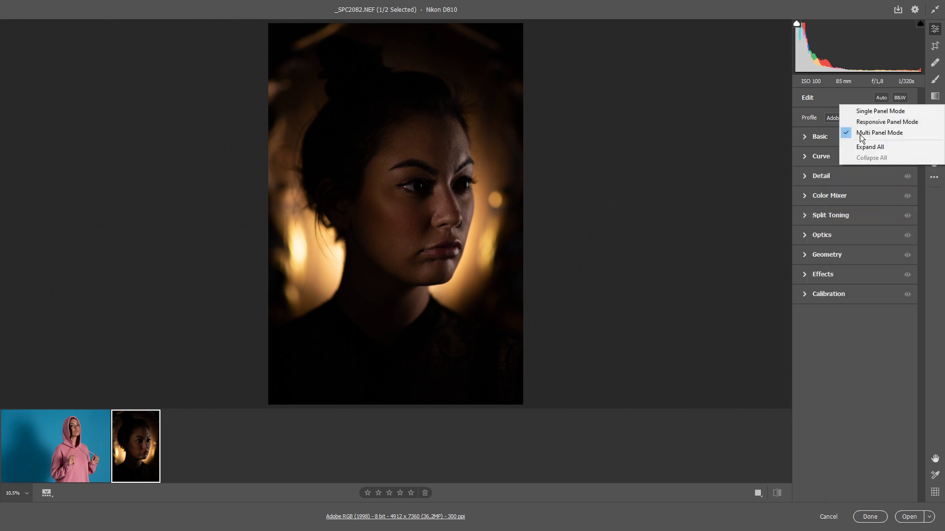
click(885, 111)
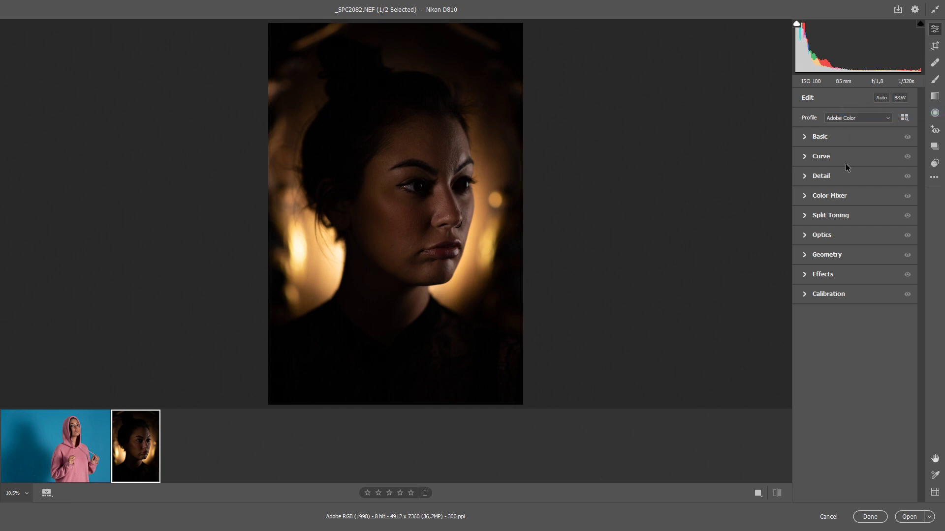
Expand Basic, Curve and Color Mixer, collapse Color Mixer, and keep Single Panel Mode.
click(804, 137)
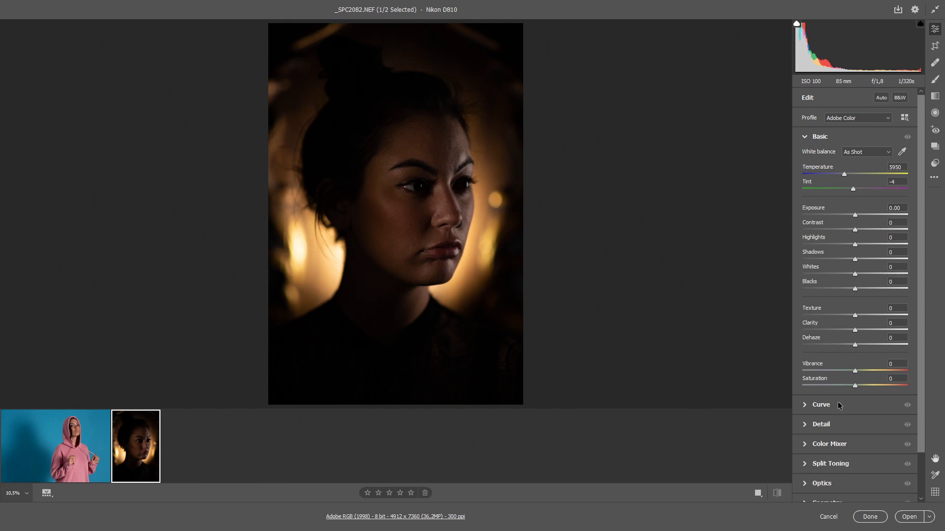
click(805, 405)
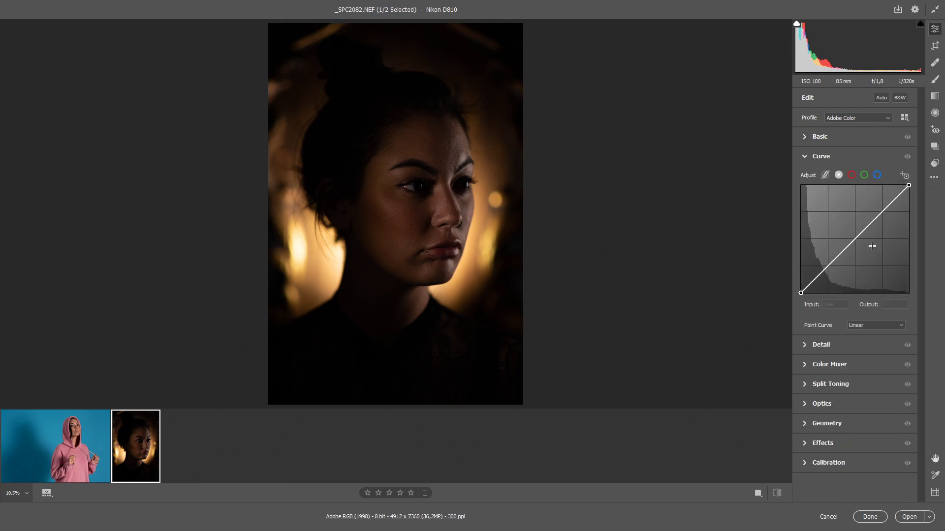
click(802, 366)
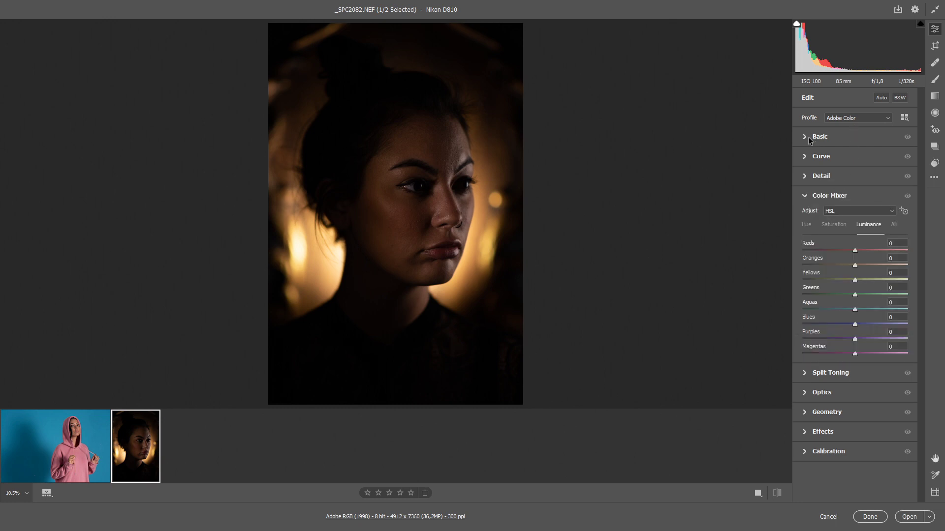
click(805, 196)
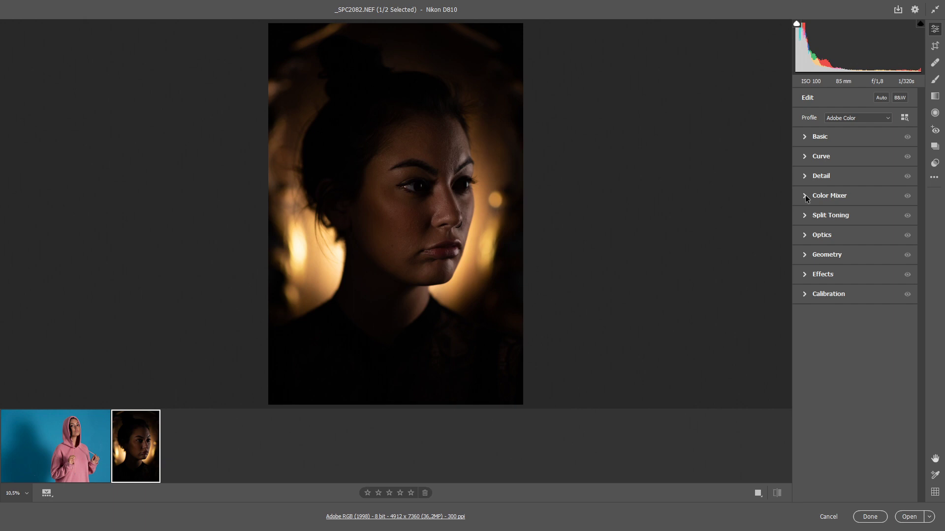
right_click(860, 140)
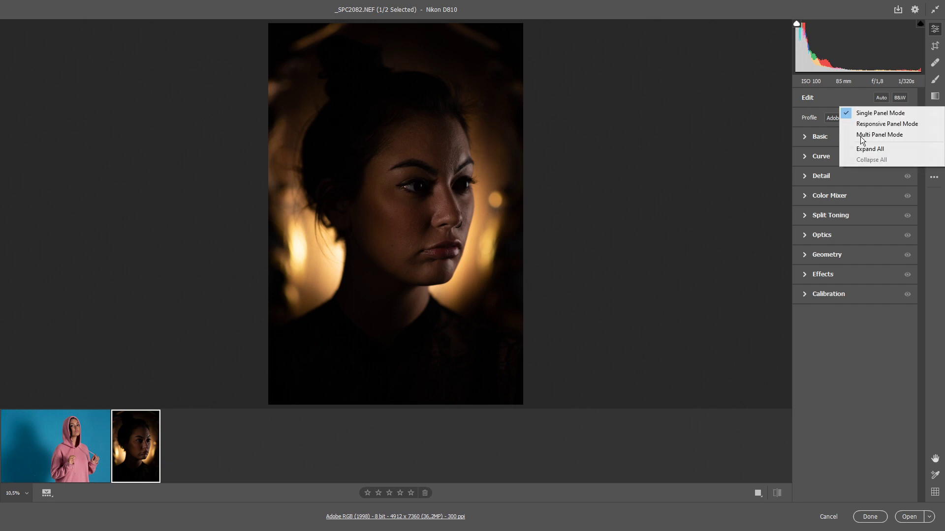
click(868, 115)
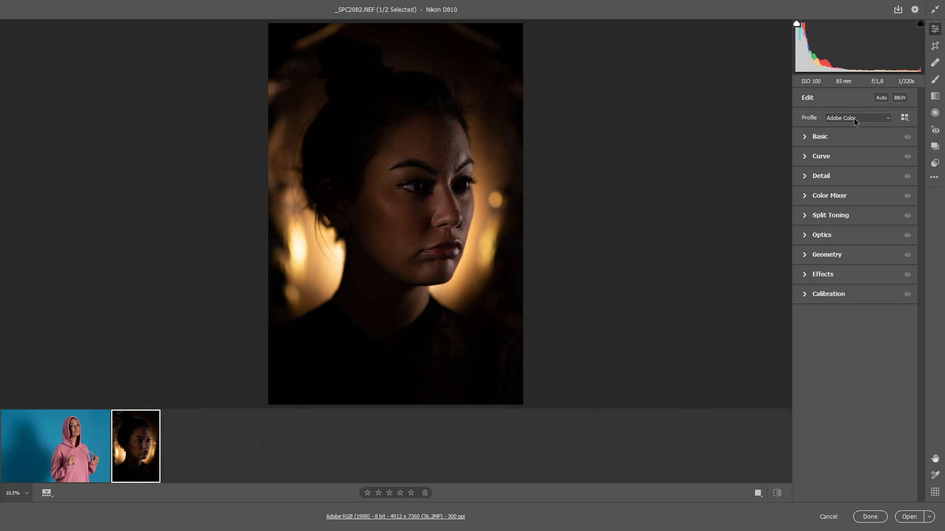
Expand and collapse Basic, then switch to the Crop & Rotate tool.
click(805, 134)
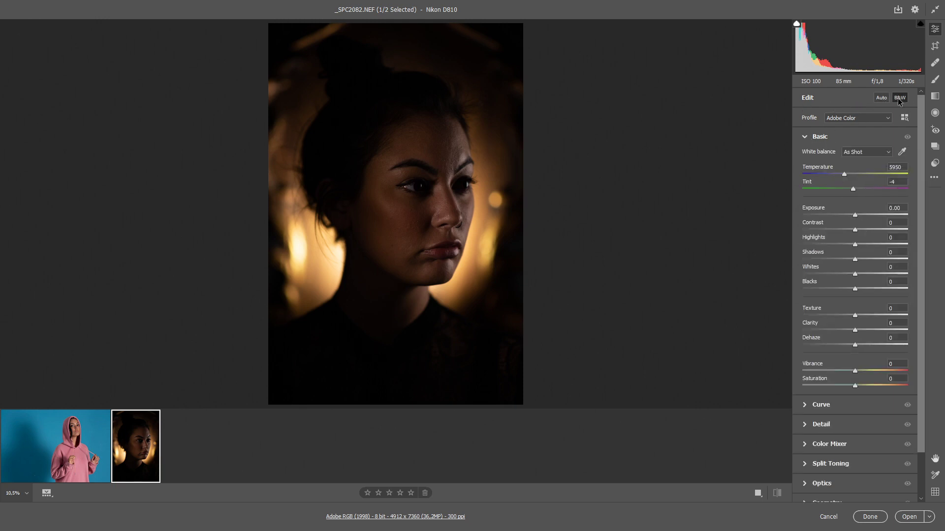
click(805, 136)
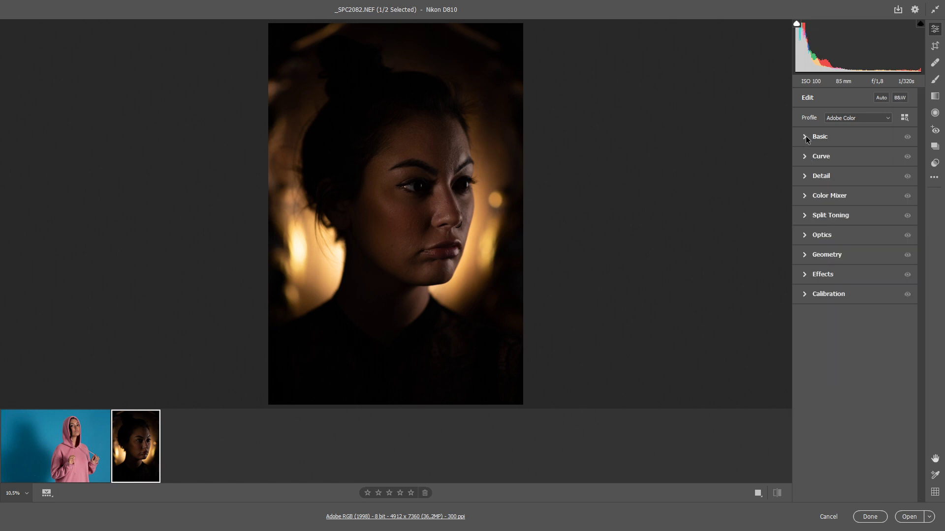
click(935, 46)
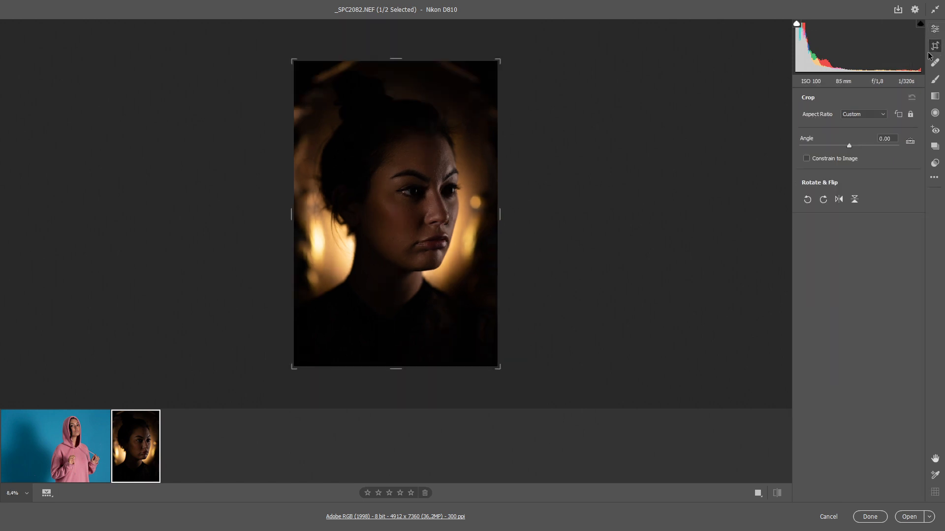
Set the crop aspect ratio to As Shot.
right_click(419, 126)
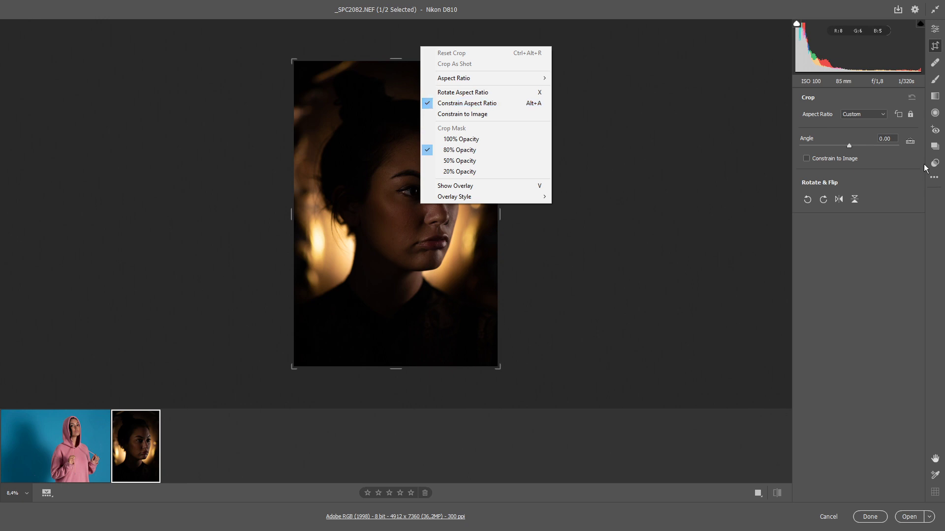
click(866, 114)
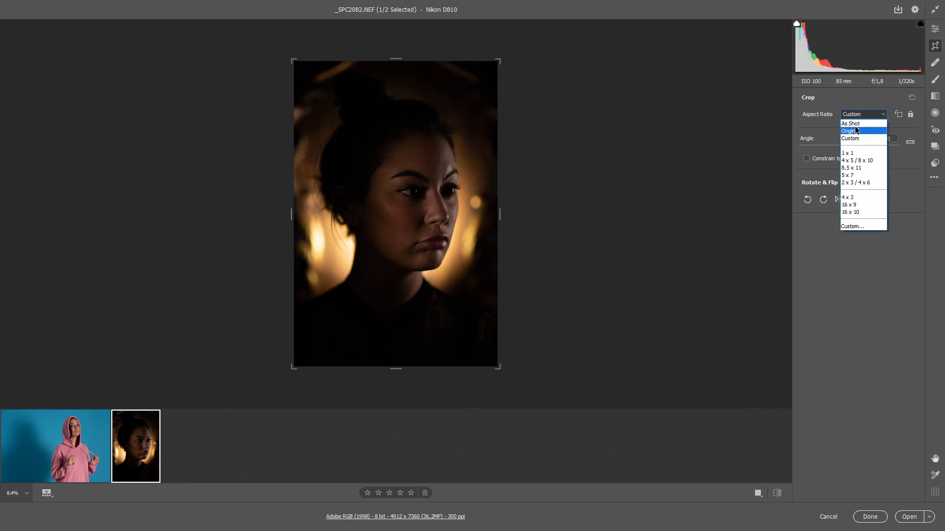
click(857, 125)
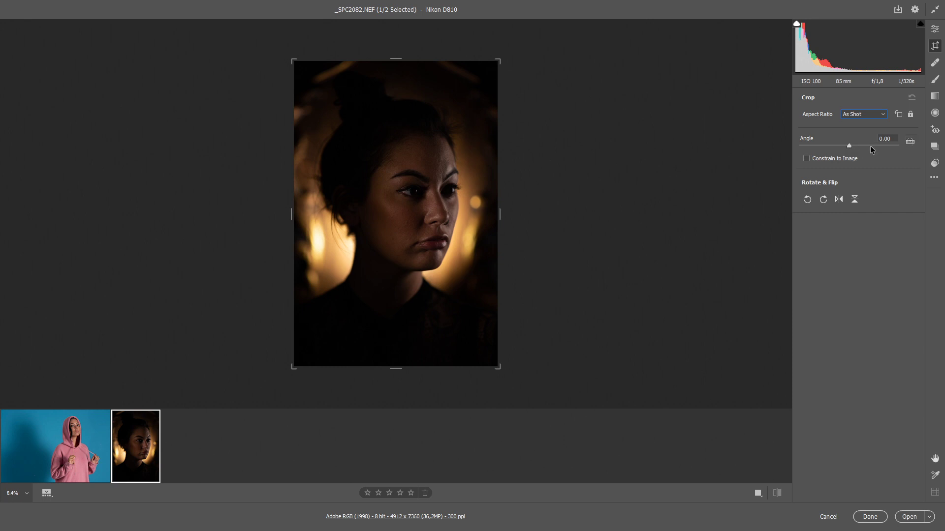
Rotate the portrait four quarter-turns left and flip it twice, then select Spot Removal.
click(807, 199)
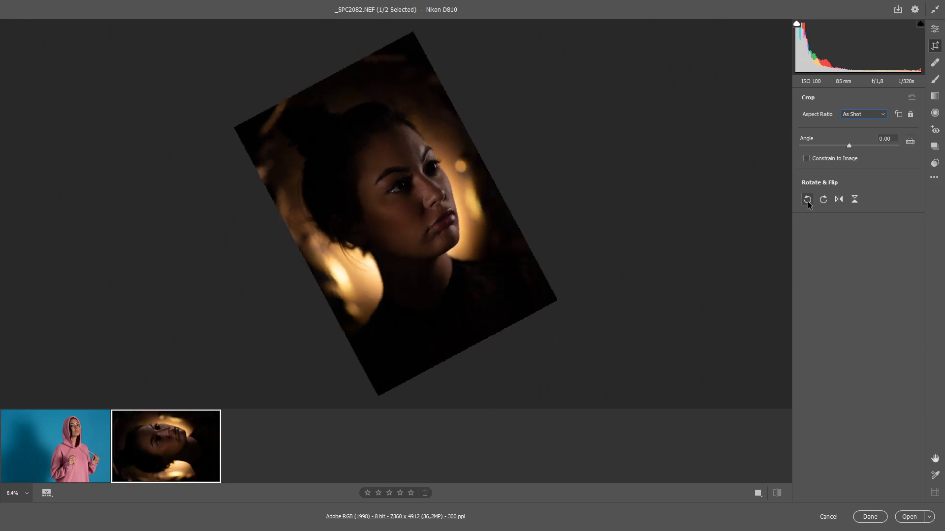
click(807, 200)
click(808, 199)
click(807, 199)
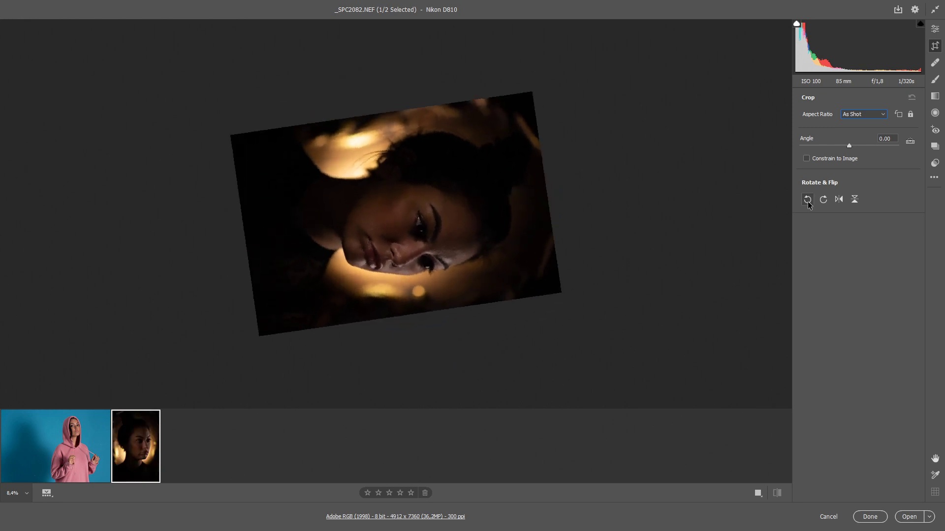
click(839, 199)
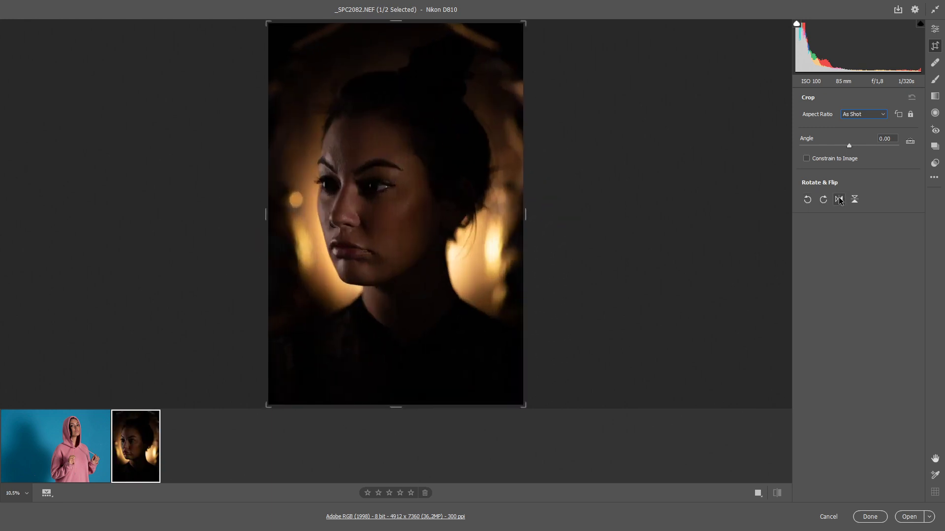
click(839, 199)
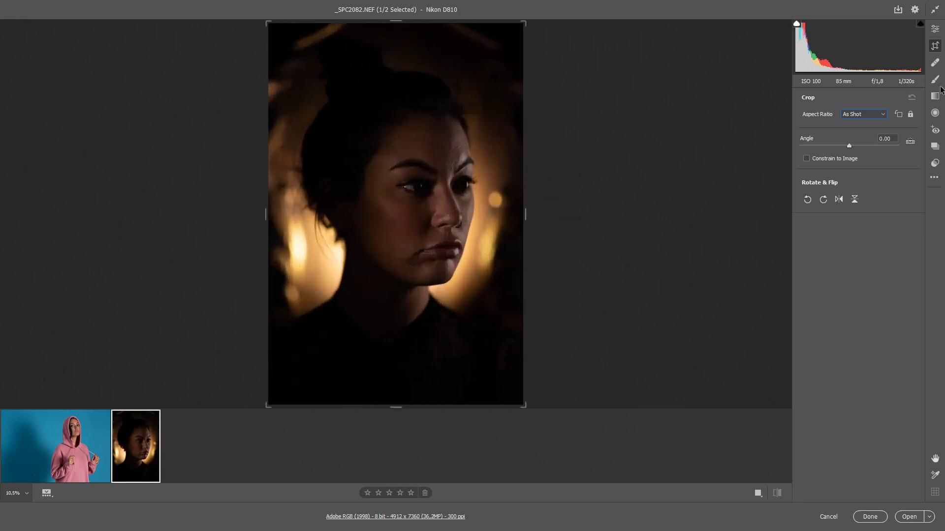
click(937, 63)
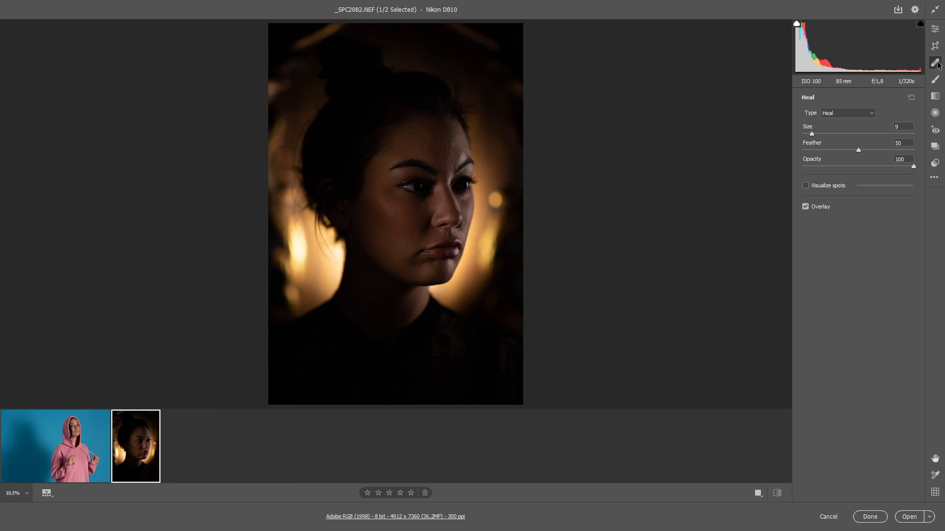
Preview the Brush, Graduated Filter and Radial Filter tools, then go back to the Edit sections.
click(937, 82)
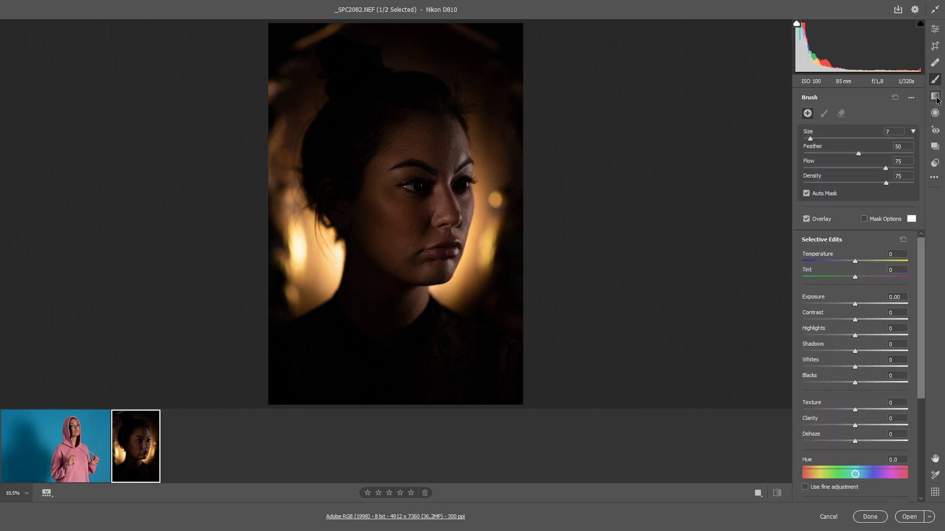
click(936, 97)
click(937, 114)
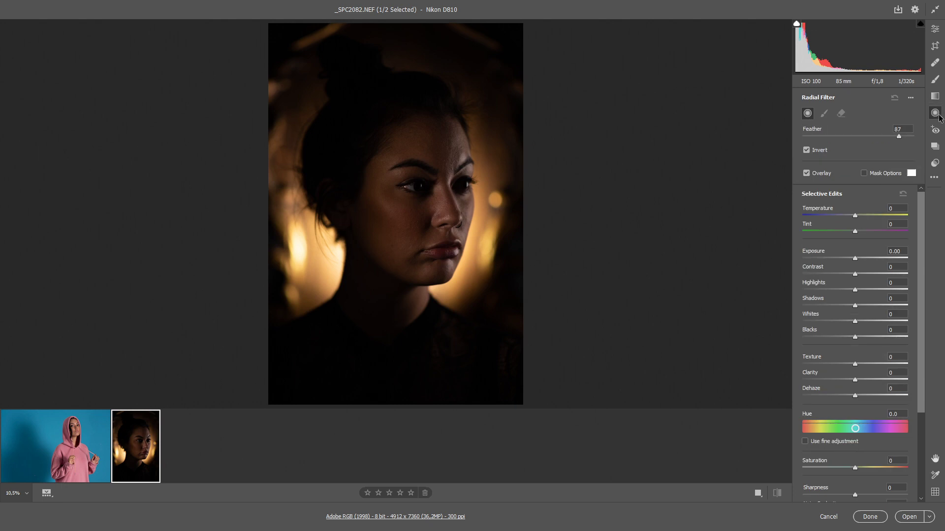
click(934, 30)
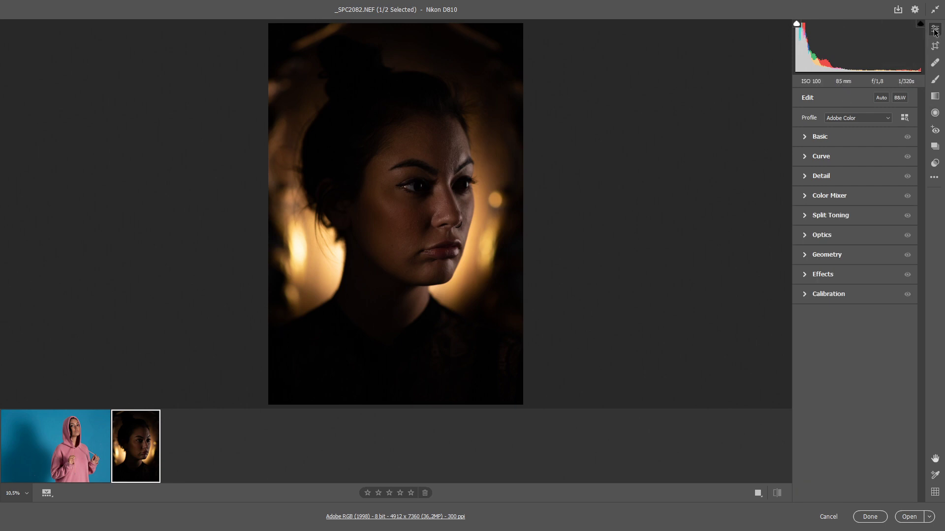
In Basic, set white balance to Daylight and the profile to Adobe Vivid.
click(803, 138)
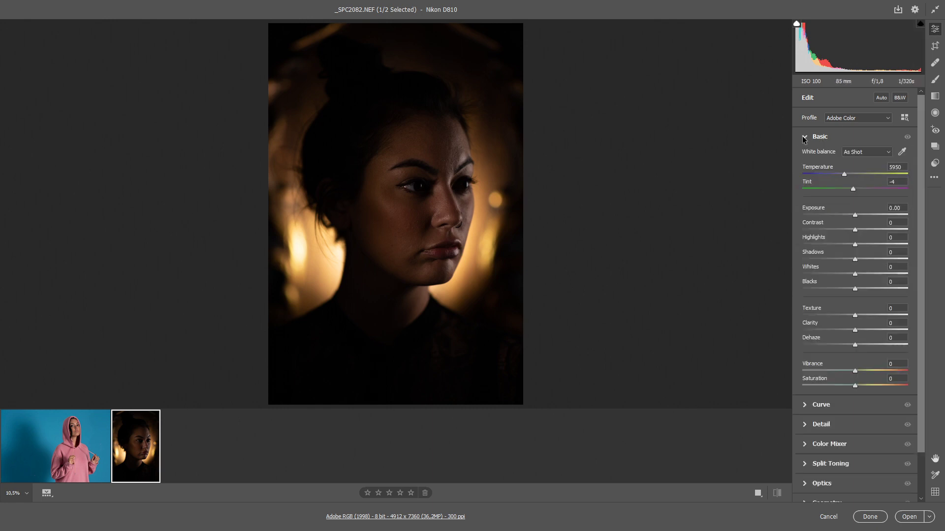
click(867, 153)
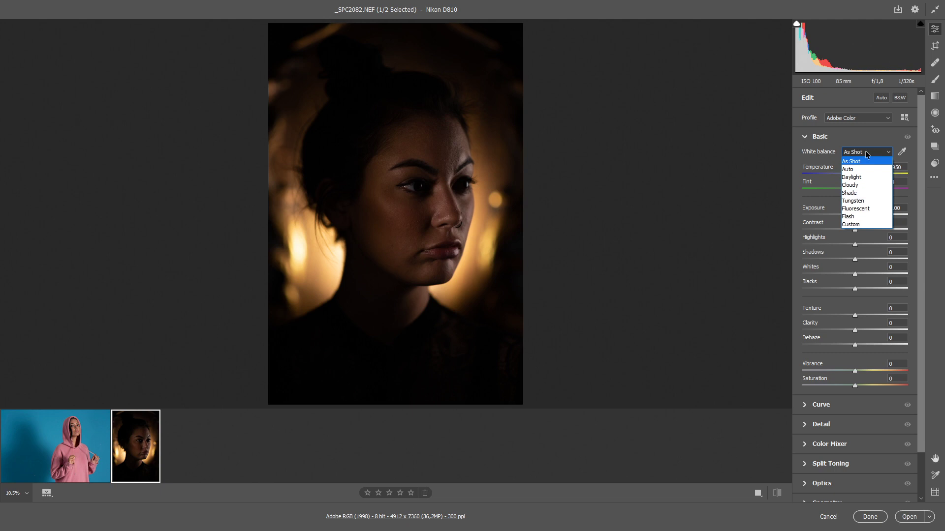
click(856, 178)
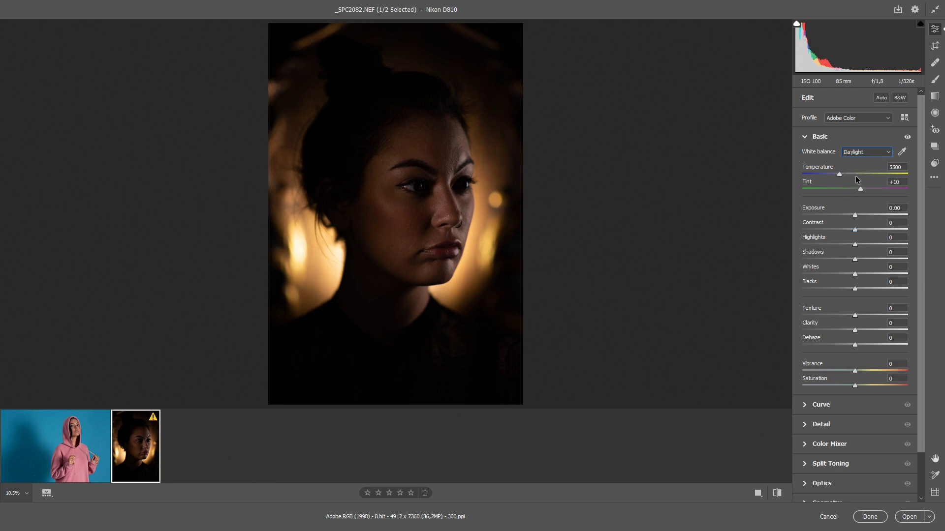
click(853, 121)
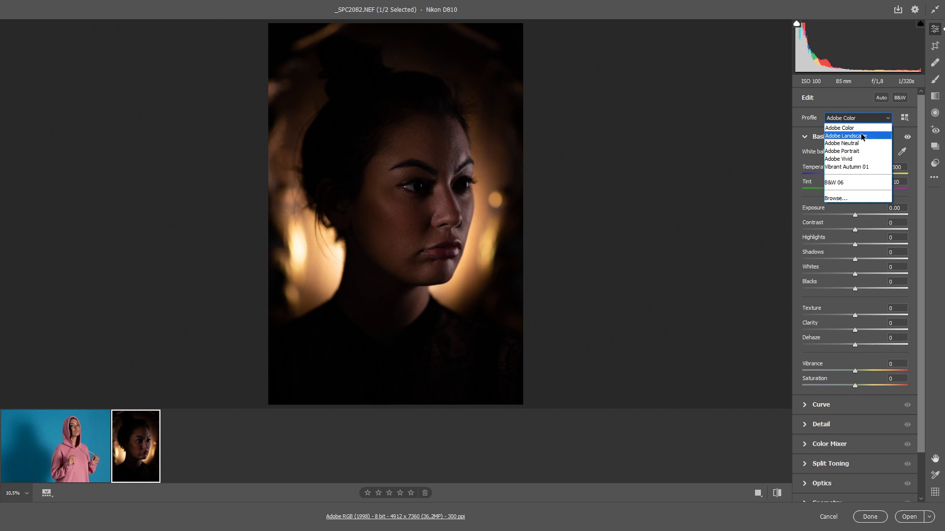
click(862, 155)
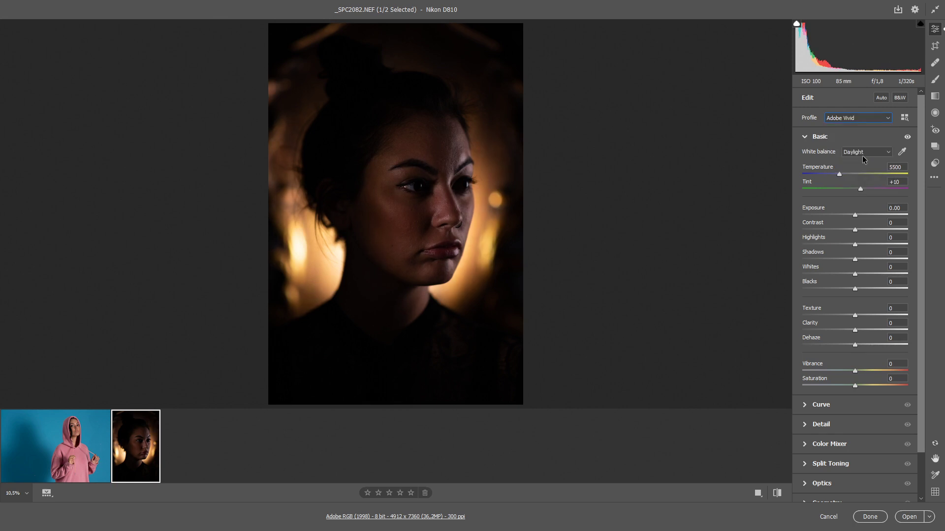
Set Highlights to -50 and Whites to +39, raise Exposure to +1.20 and Temperature to 5800.
click(854, 245)
drag(853, 246, 891, 288)
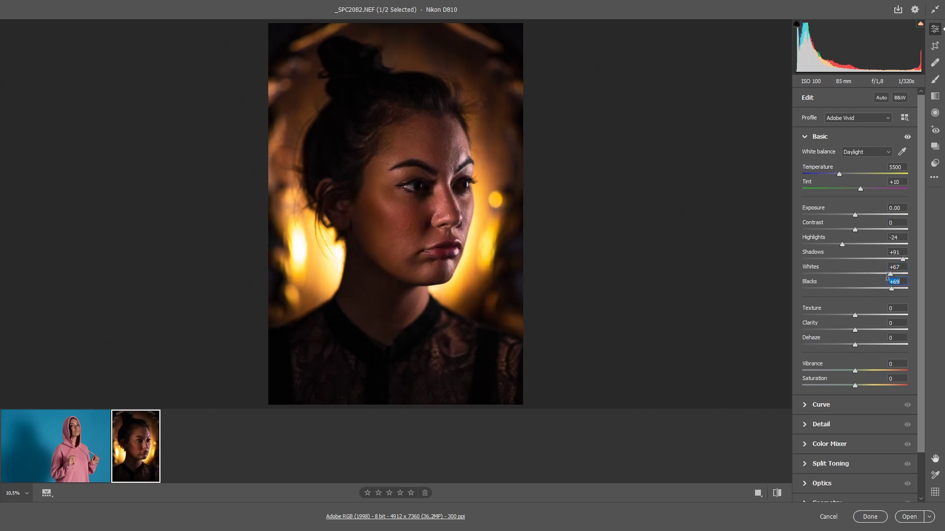
click(876, 273)
drag(854, 215, 867, 217)
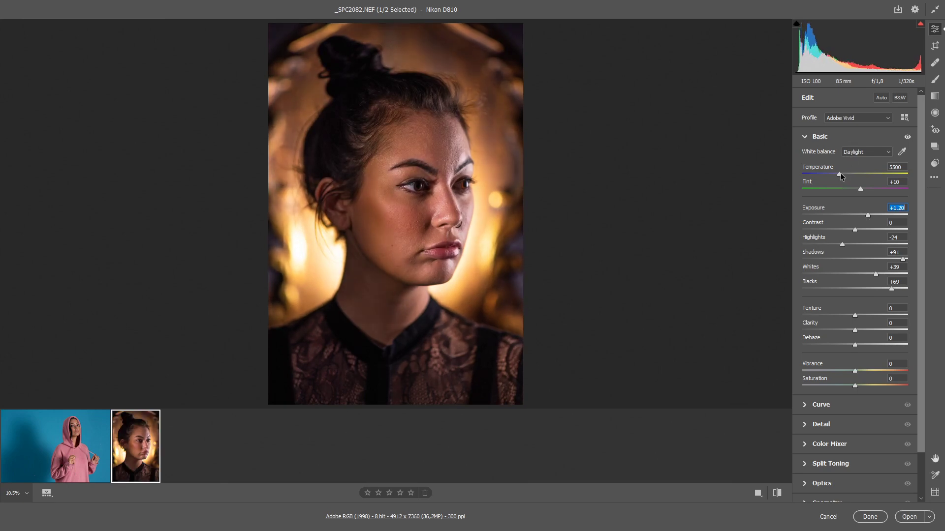
drag(840, 173, 843, 174)
drag(841, 244, 829, 245)
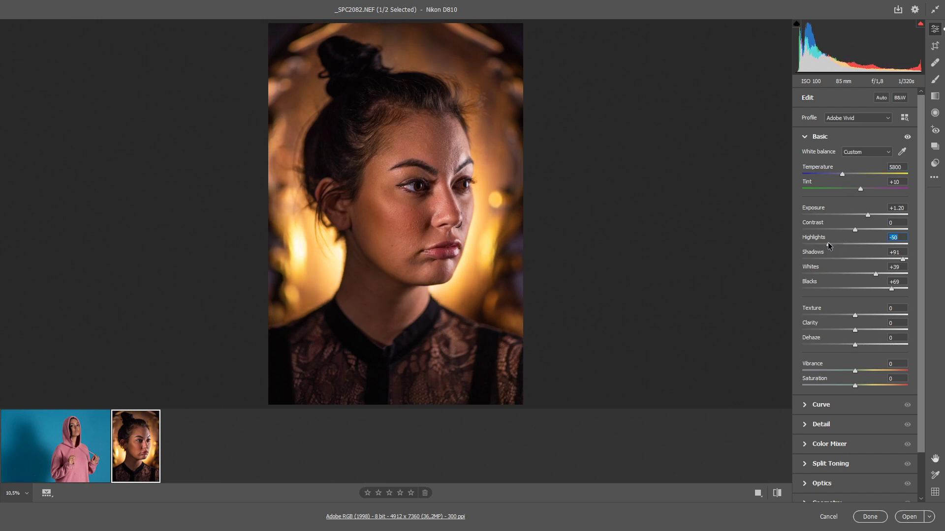
Set Texture +18, Clarity -16, Dehaze -7, boost Vibrance and add Saturation +5.
click(864, 315)
click(846, 329)
click(851, 344)
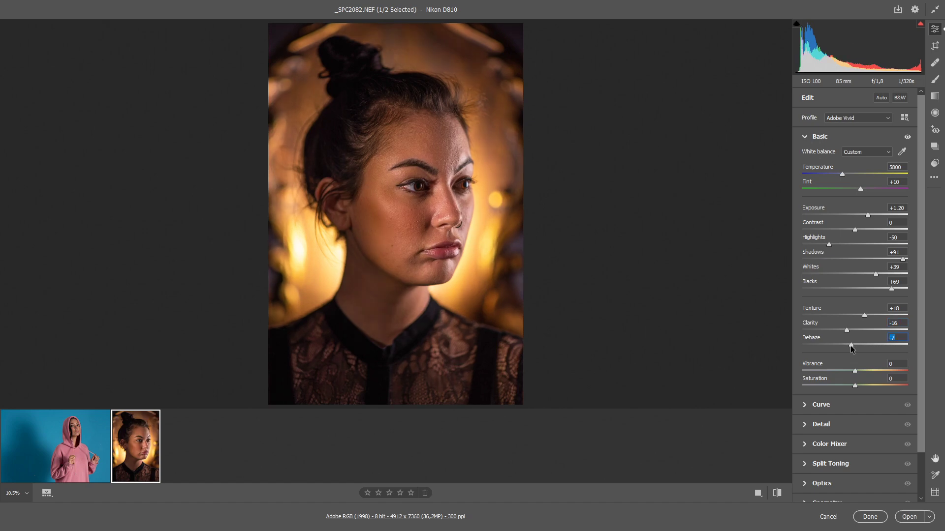
click(863, 371)
drag(854, 384, 860, 371)
Compare the edits against the original, side by side, then return to the single view.
click(776, 494)
click(777, 494)
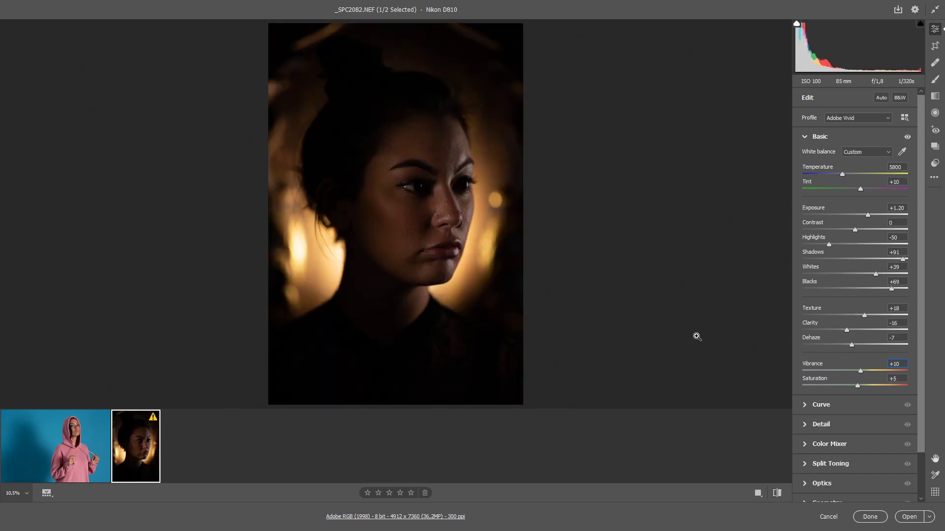
click(758, 494)
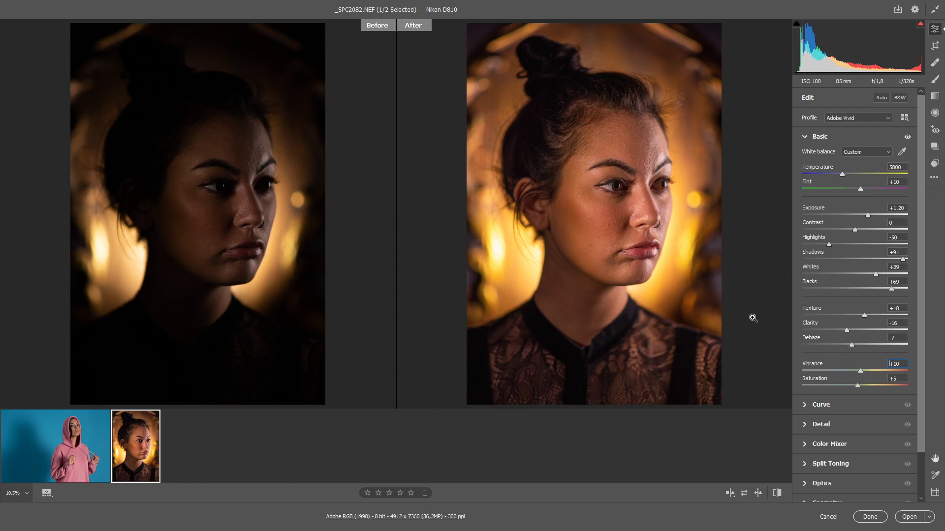
key(q)
key(q)
key(q)
key(q)
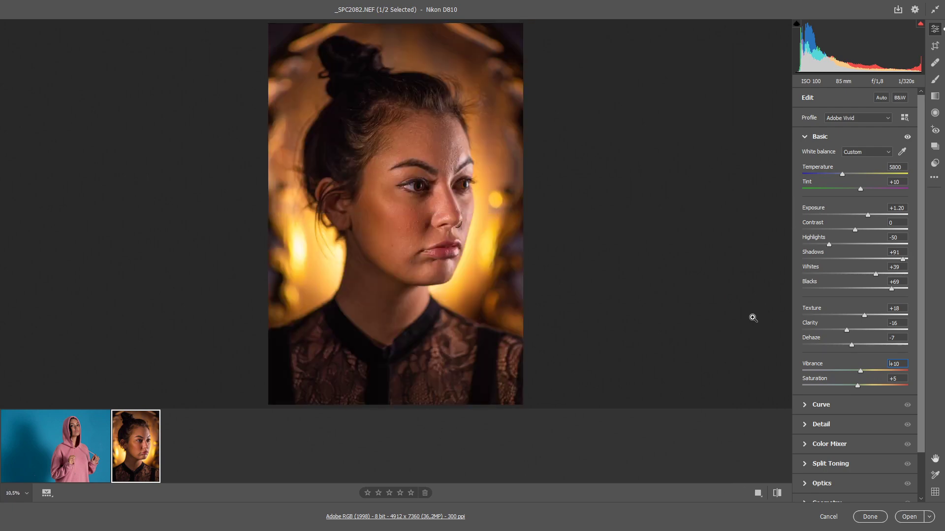
Open the Curve section and lift the parametric Lights, Darks and Shadows regions.
click(804, 137)
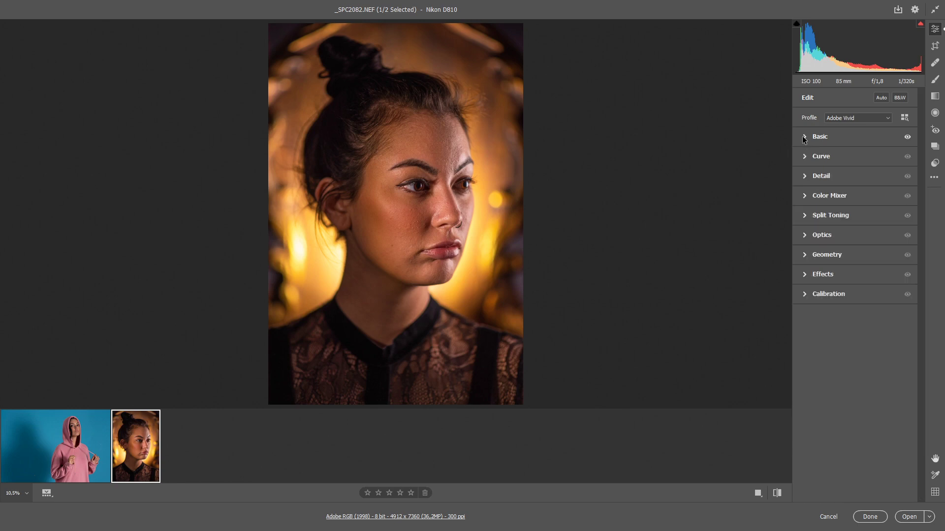
click(806, 157)
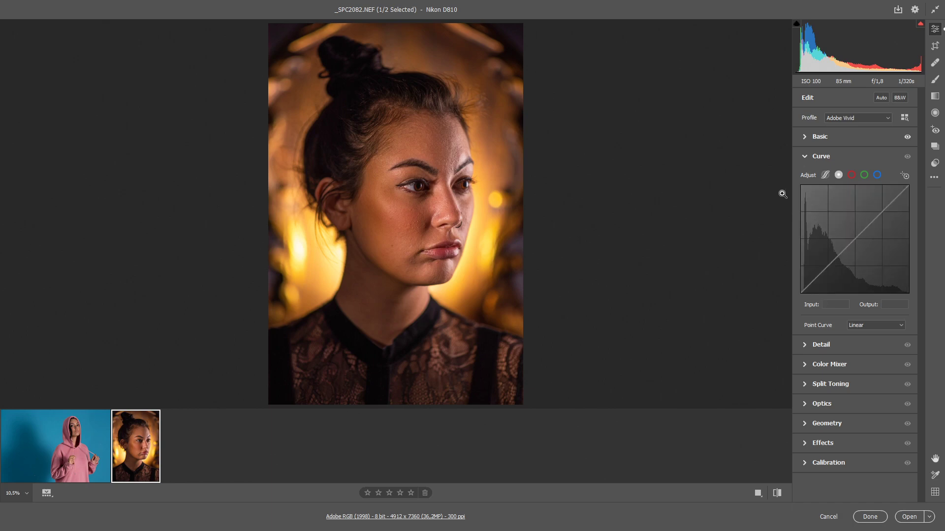
click(825, 175)
click(838, 175)
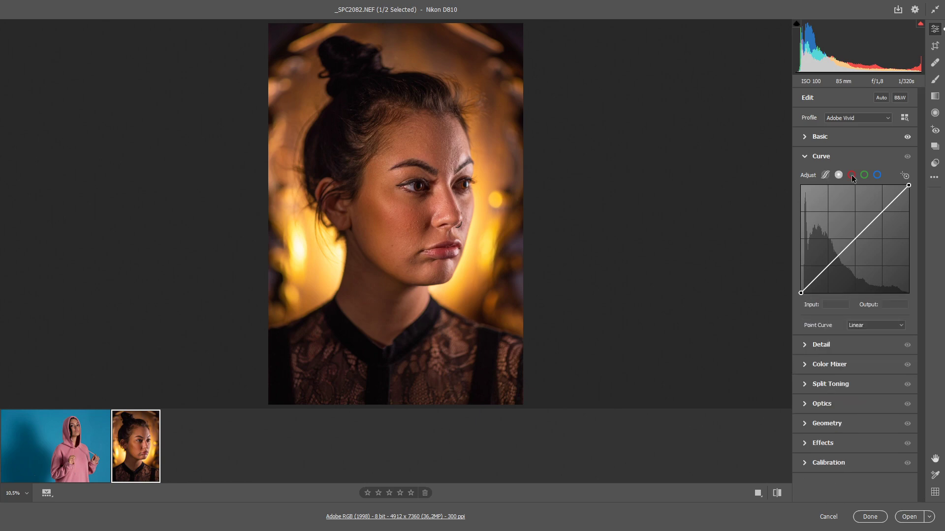
click(852, 175)
click(864, 175)
click(877, 175)
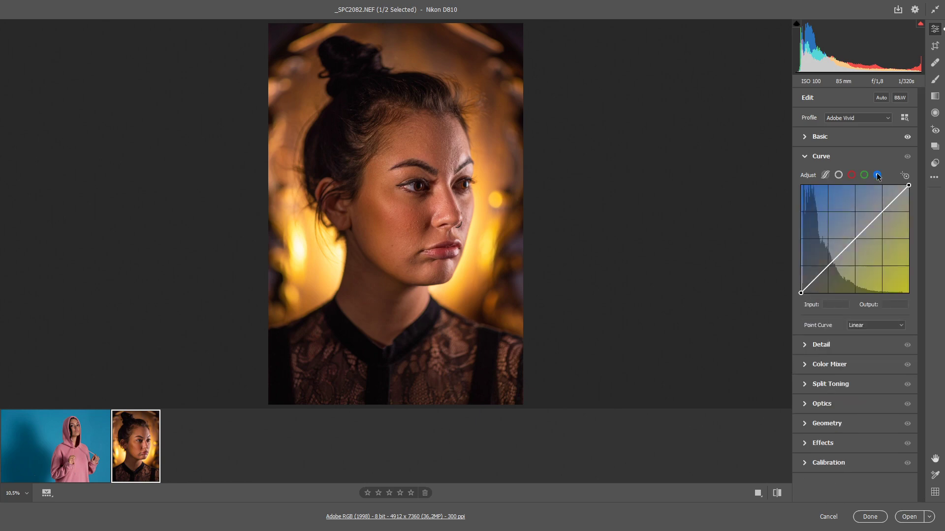
click(826, 176)
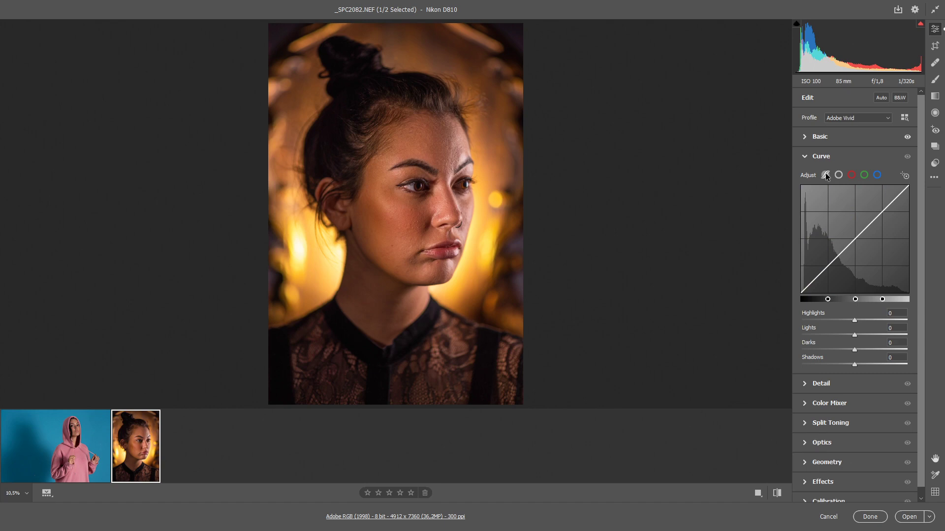
drag(854, 320, 863, 364)
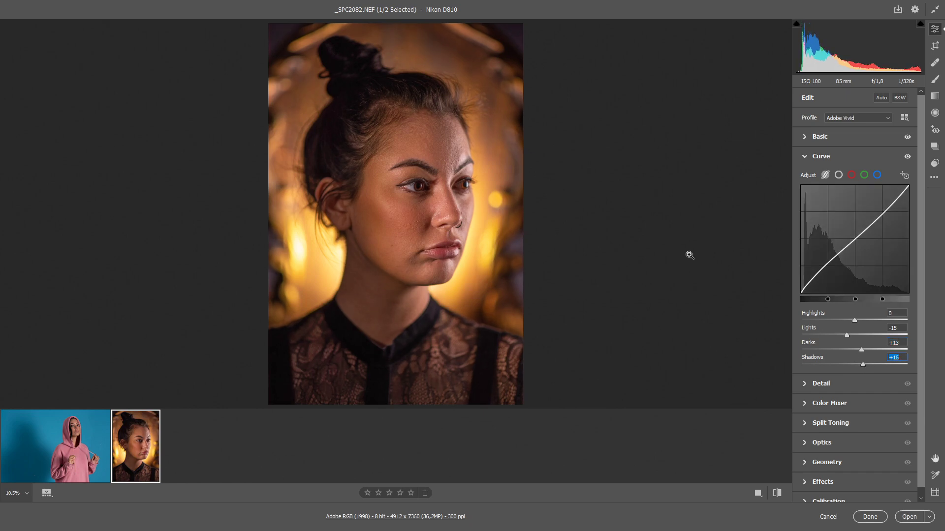
Apply the Medium Contrast point curve preset and inspect the red, green and blue channels.
click(838, 176)
click(875, 326)
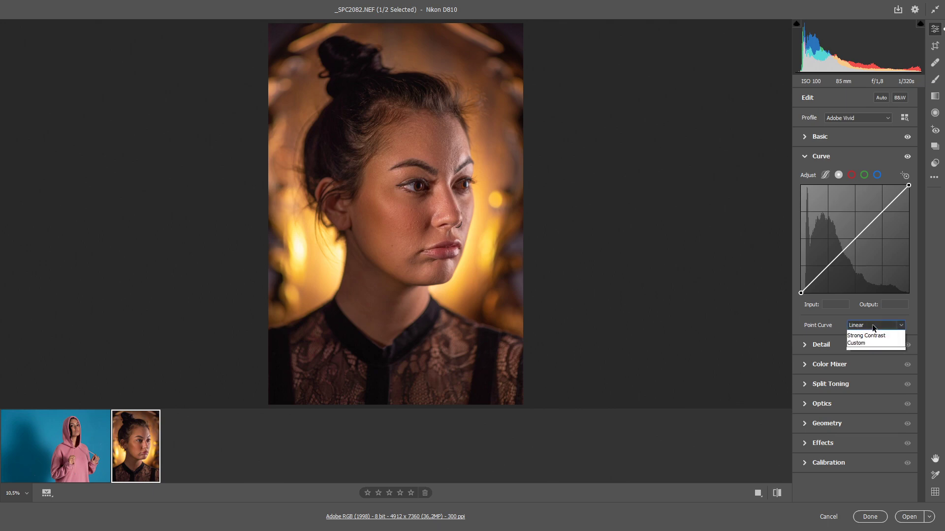
click(874, 342)
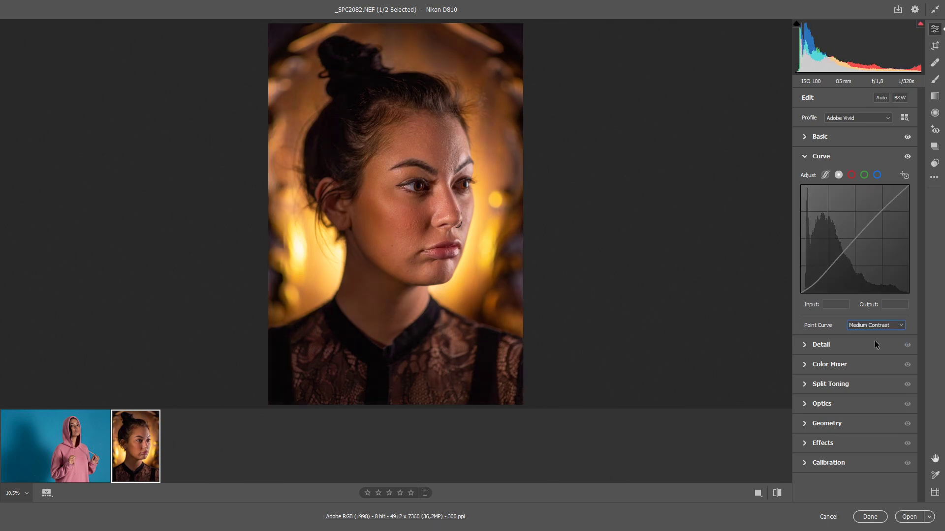
click(851, 176)
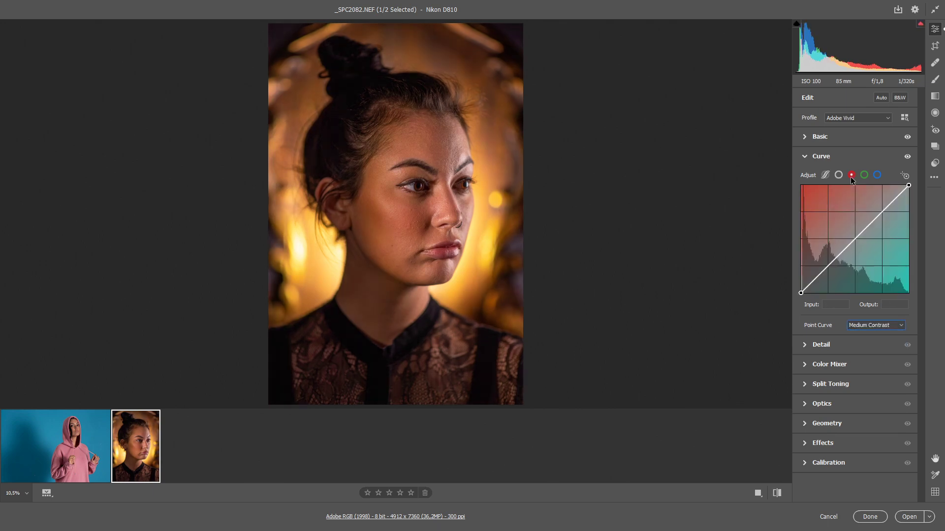
click(864, 175)
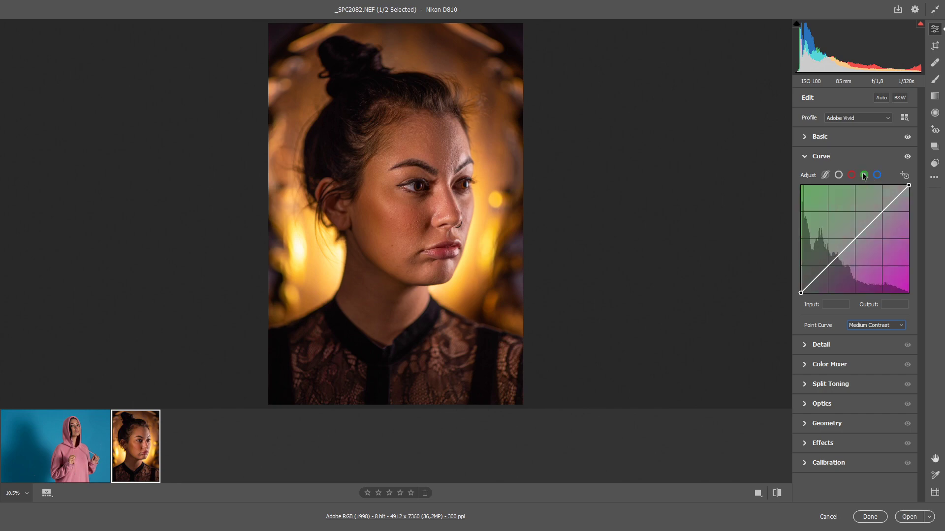
click(877, 175)
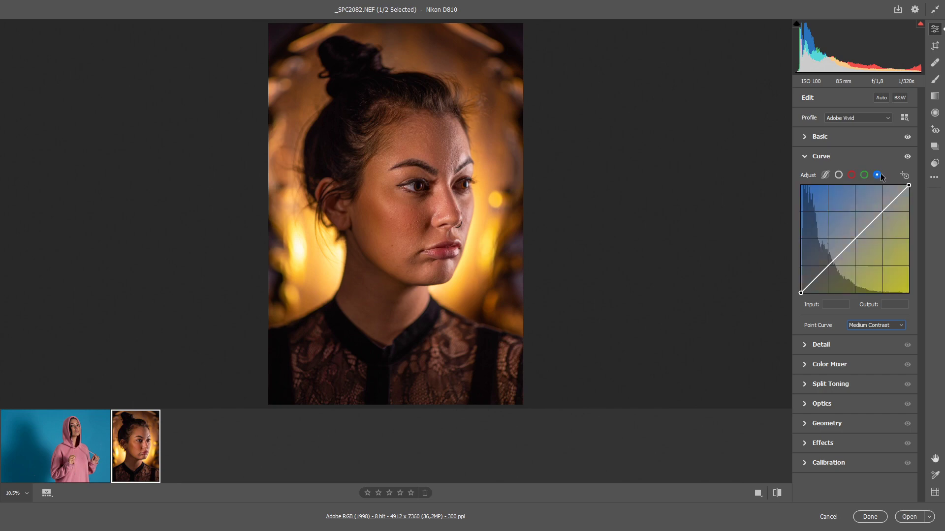
click(852, 175)
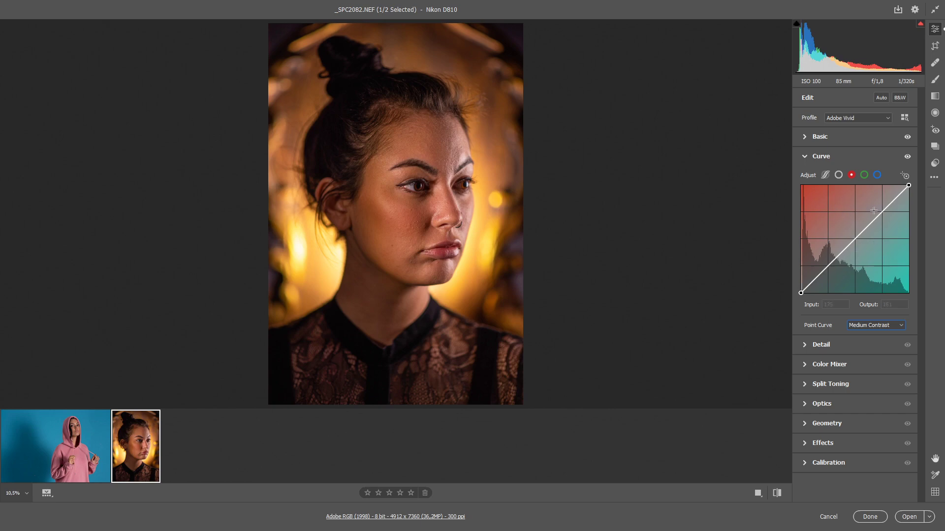
click(864, 175)
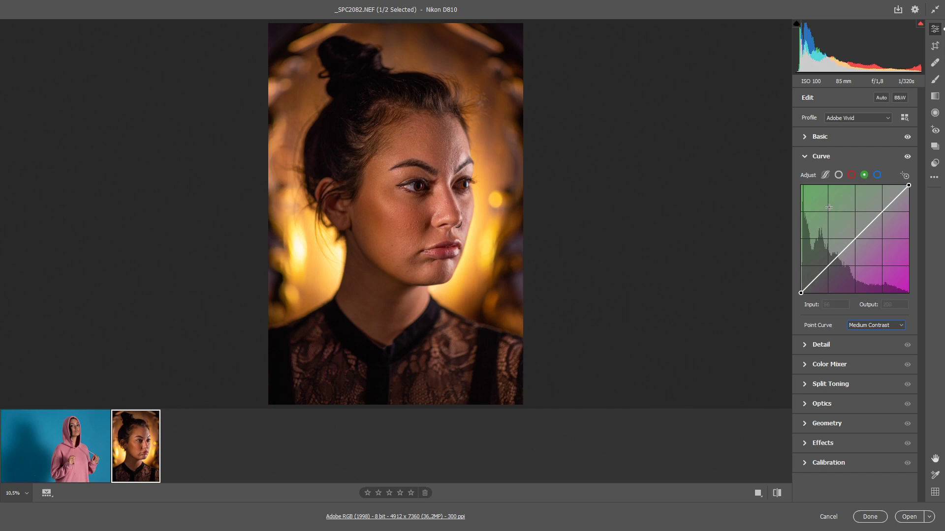
click(877, 175)
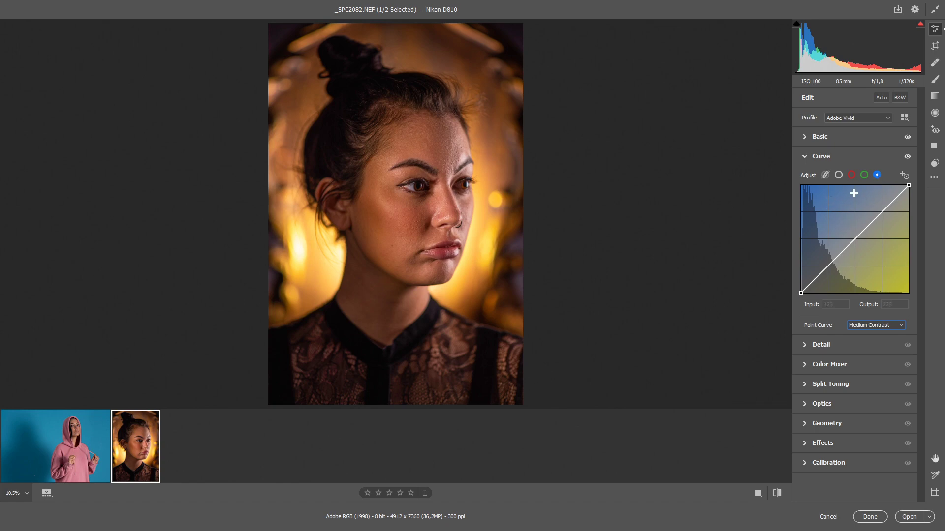
click(852, 176)
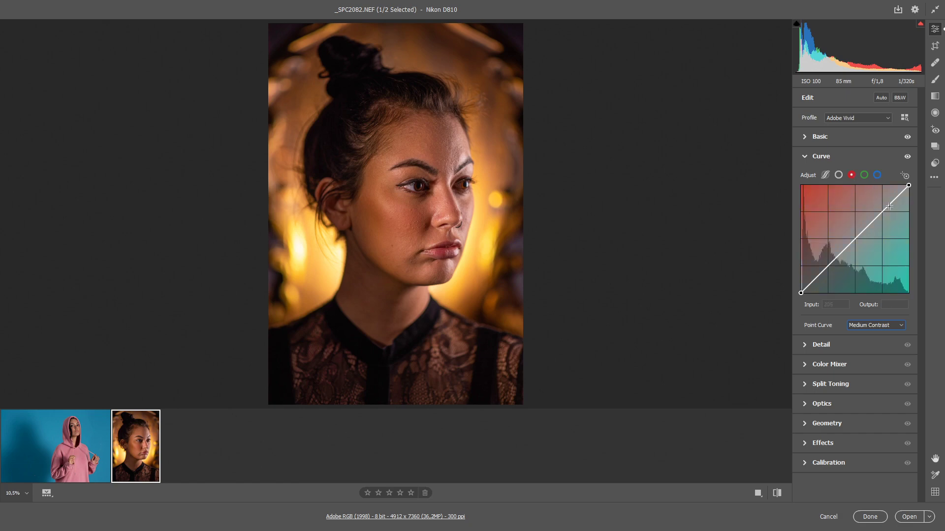
Dip the midtones slightly on the red and green channel curves.
drag(854, 239, 857, 179)
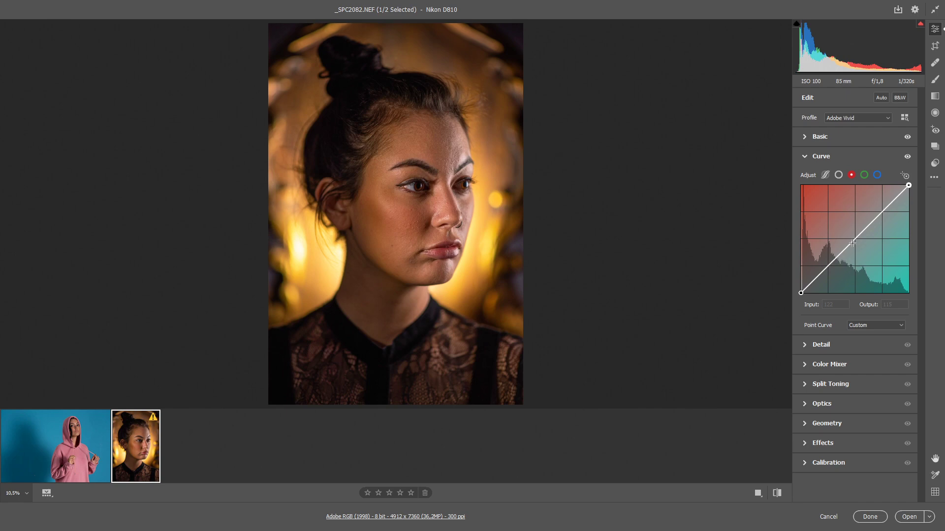
click(863, 176)
mouse_move(854, 239)
mouse_down()
mouse_move(844, 223)
mouse_move(859, 243)
mouse_up()
click(877, 175)
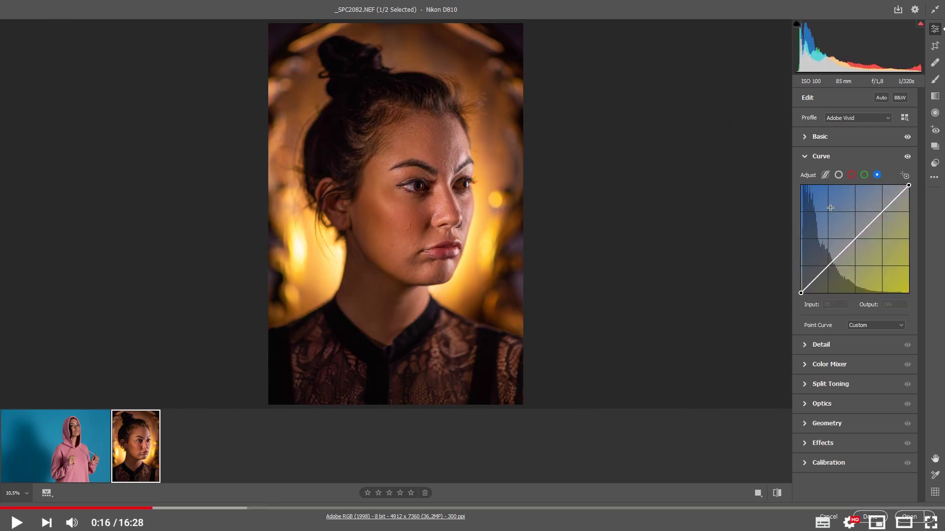
key(Escape)
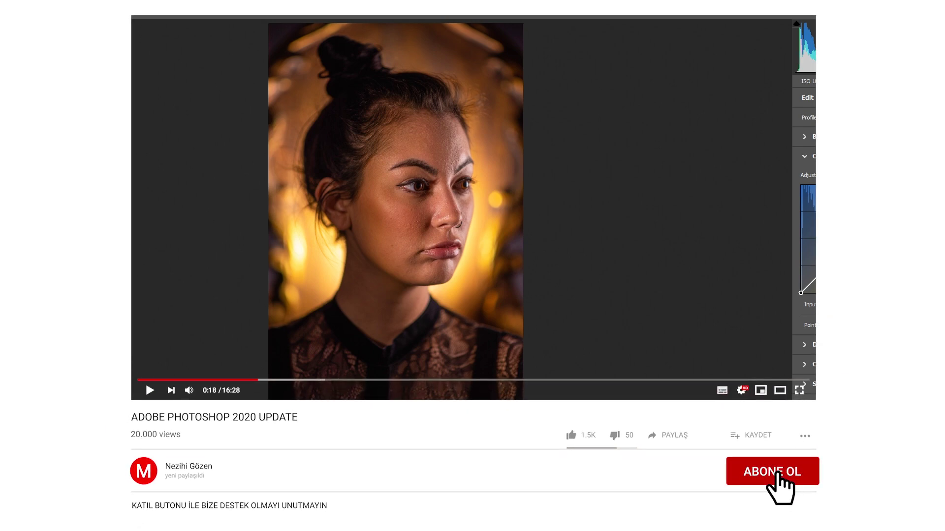
click(777, 474)
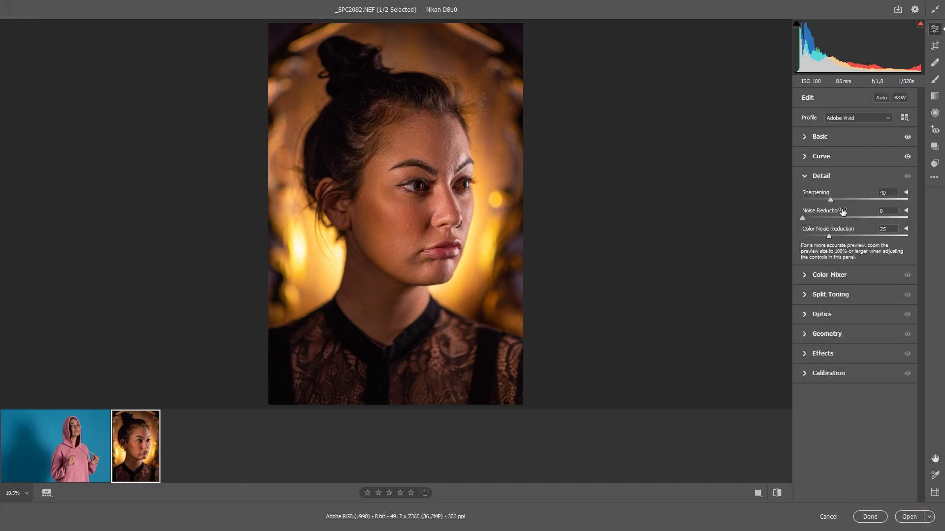
Peek at the sharpening, noise reduction and colour noise reduction detail settings.
click(905, 192)
click(905, 192)
click(906, 211)
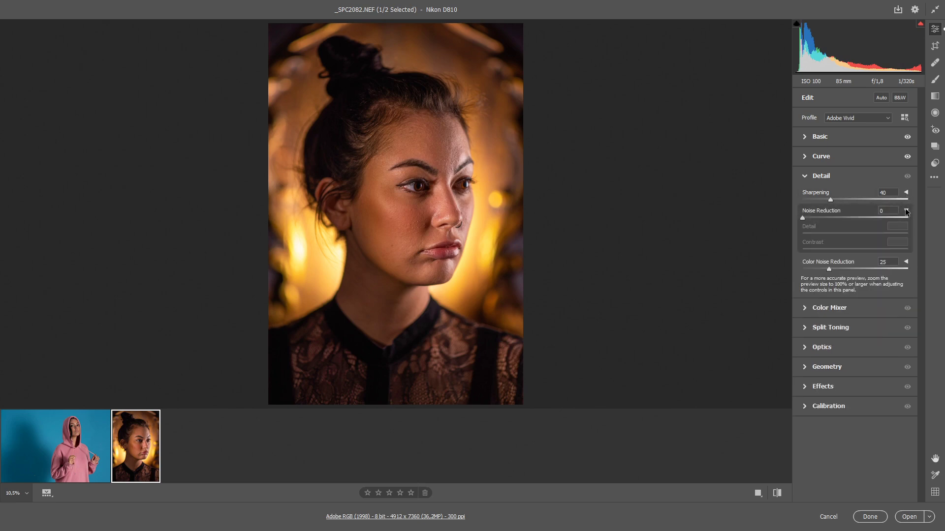
click(906, 211)
click(905, 229)
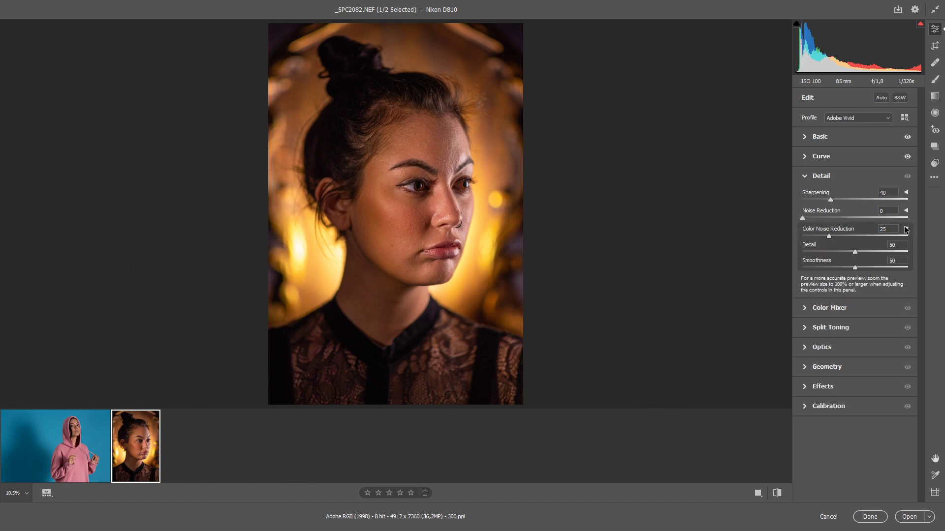
click(906, 230)
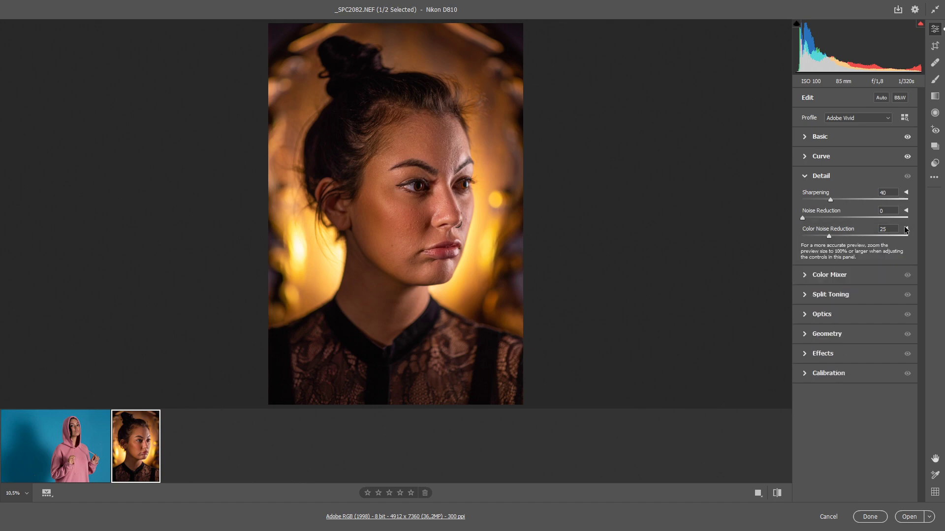
In Color Mixer HSL, shift the Reds hue to -18 and boost Reds saturation.
click(804, 275)
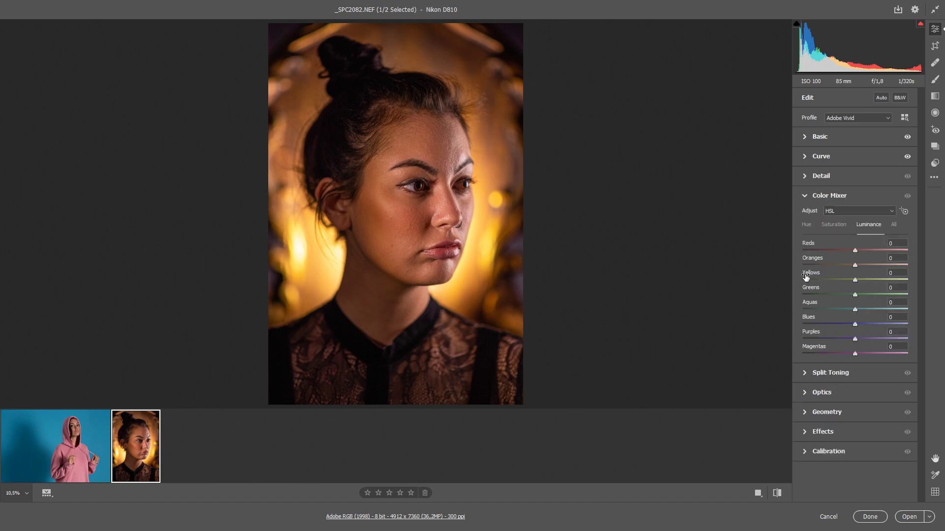
click(806, 225)
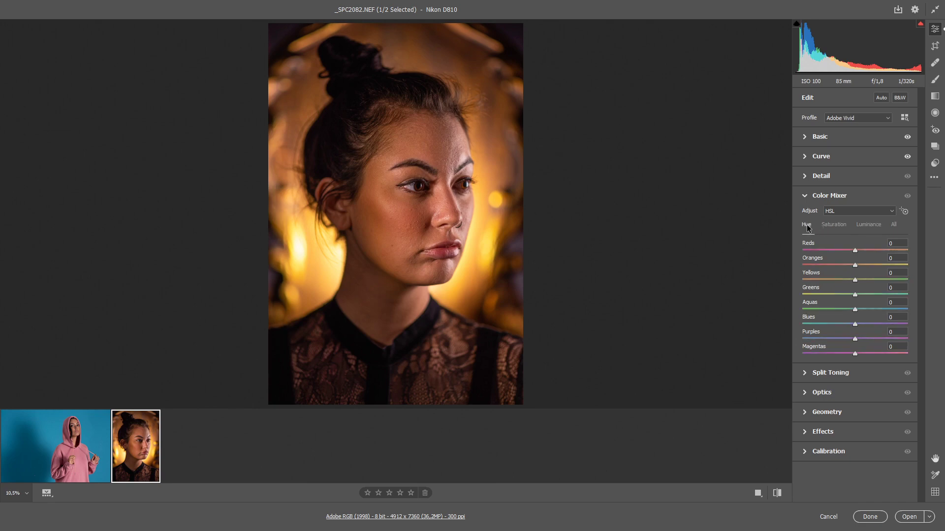
click(829, 227)
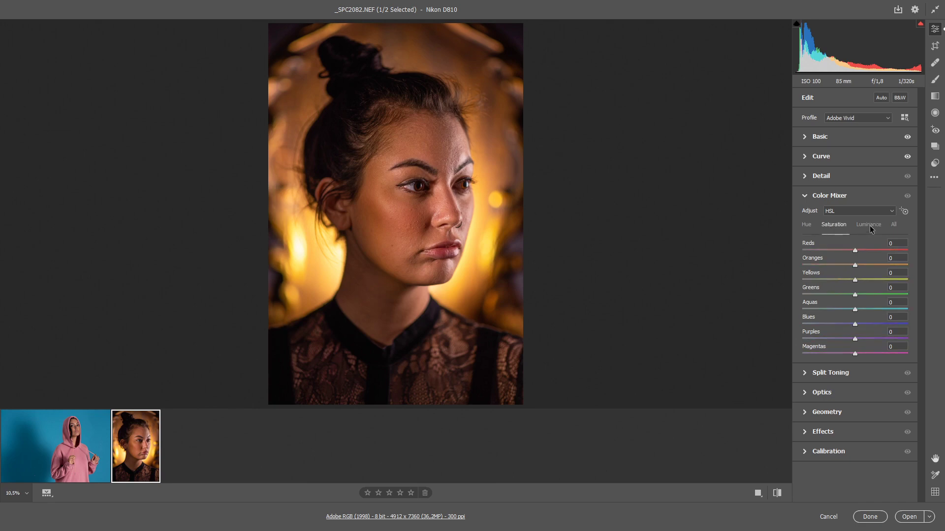
click(870, 226)
click(807, 225)
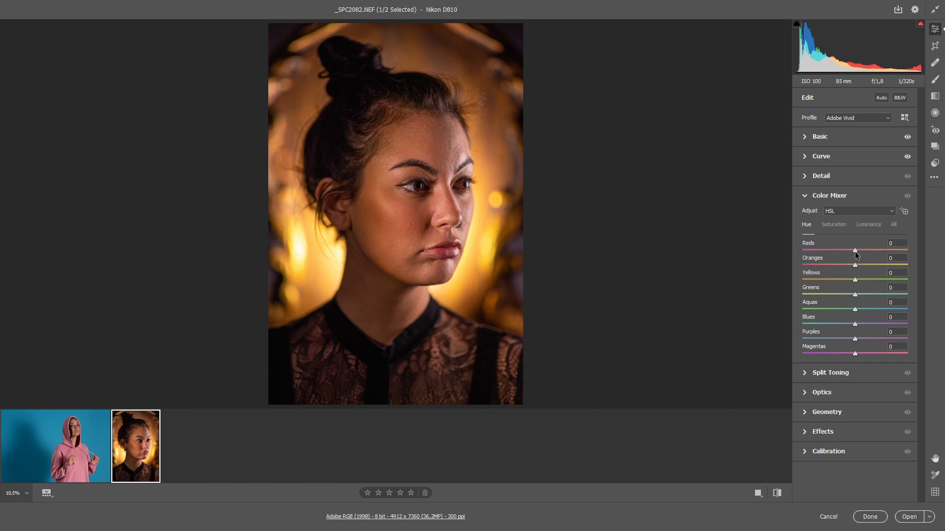
drag(855, 251, 867, 266)
click(835, 225)
Set luminance to Reds +49, Oranges -7 and Yellows -17, then collapse the mixer.
click(867, 225)
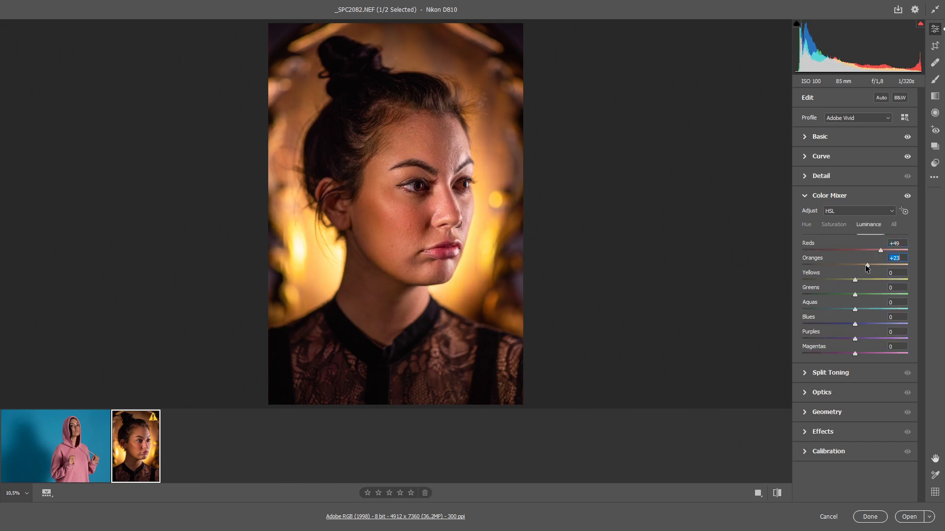
key(shift+Down)
key(shift+Down)
key(shift+Down)
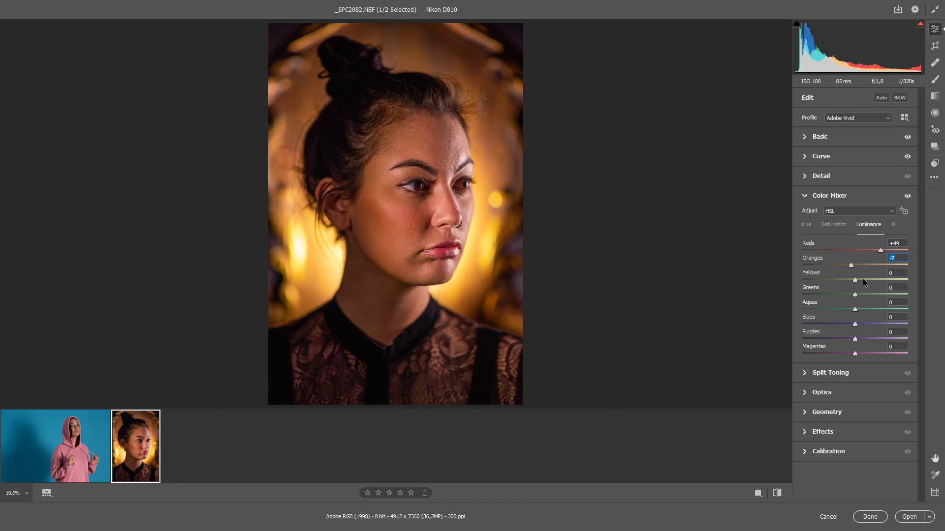
drag(857, 282, 850, 280)
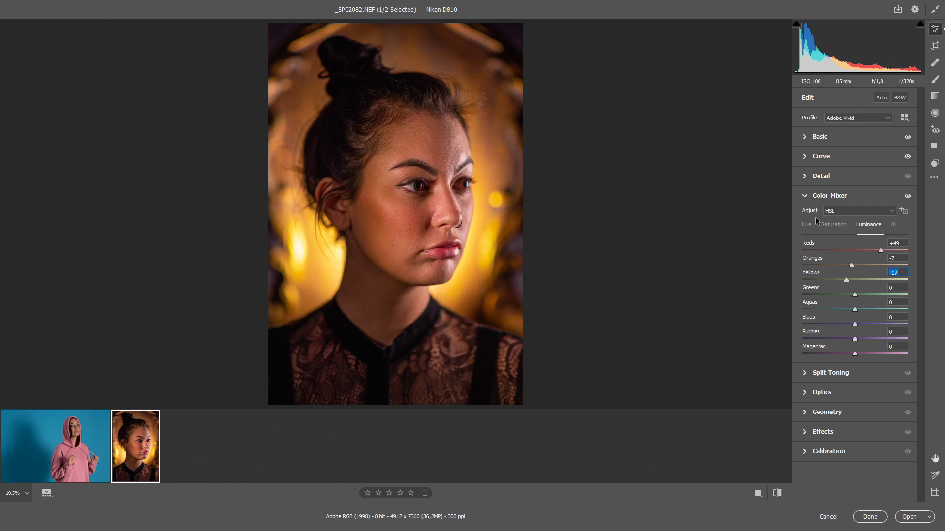
click(804, 197)
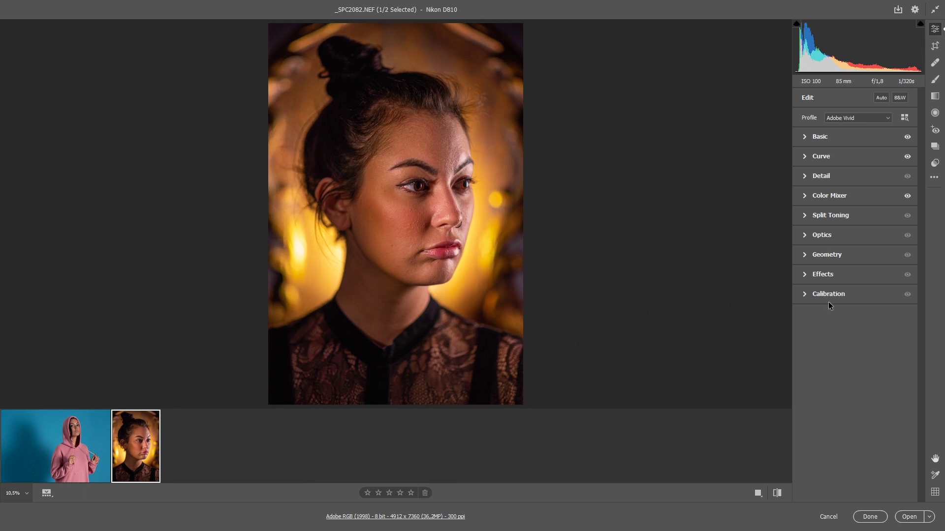
Expand and collapse the Calibration, Effects and Geometry panels.
click(804, 294)
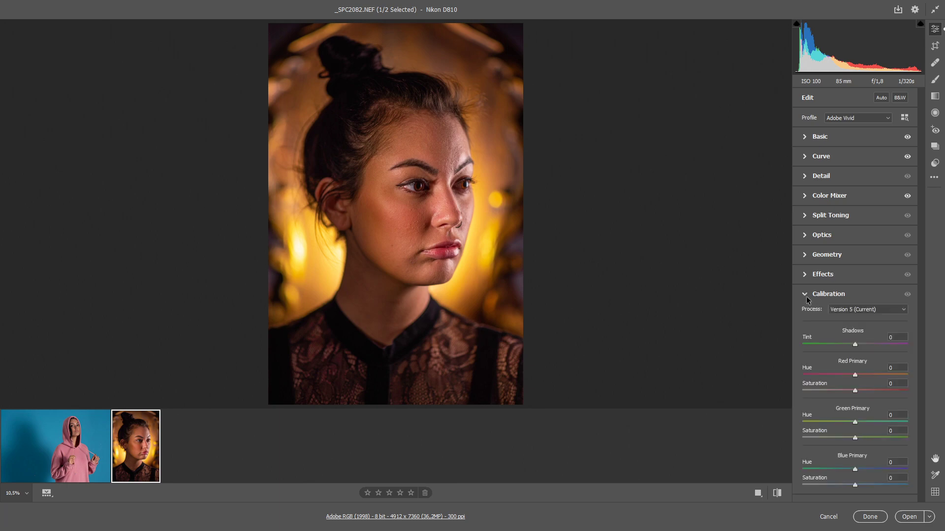
click(806, 296)
click(806, 273)
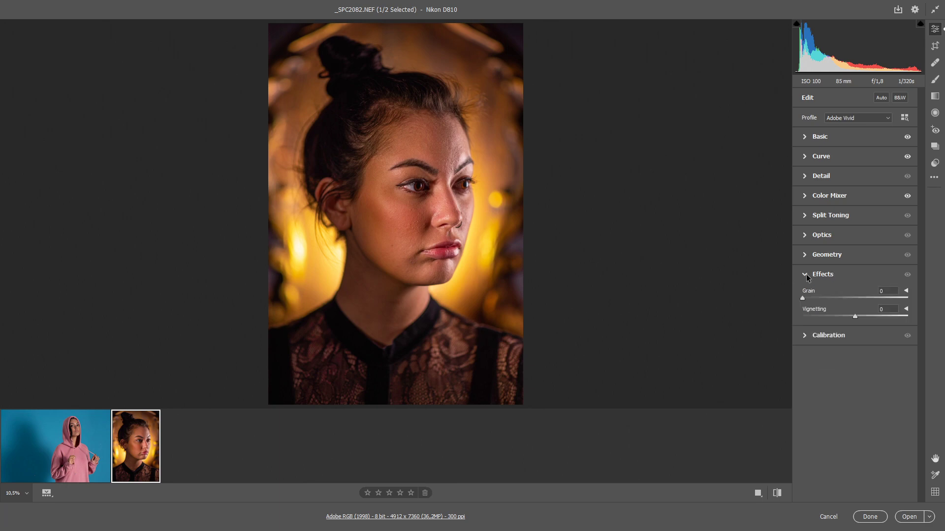
click(806, 274)
click(807, 255)
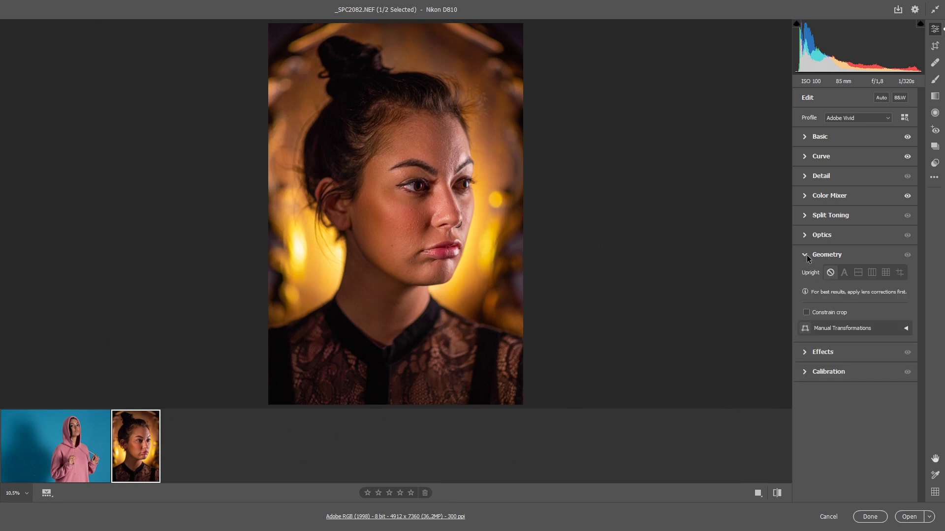
click(807, 255)
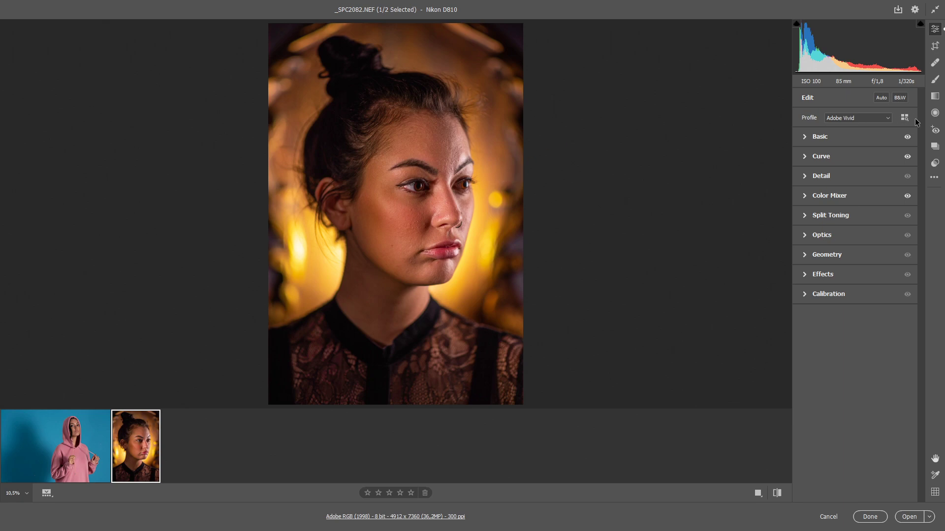
Select the Radial Filter, scroll through its selective edit sliders and uncheck Invert.
click(935, 113)
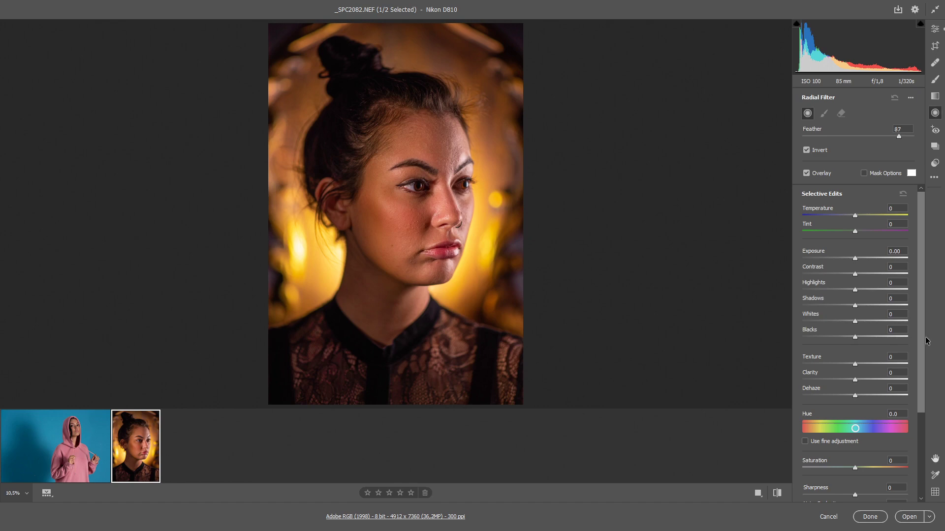
scroll(925, 339, down, 3)
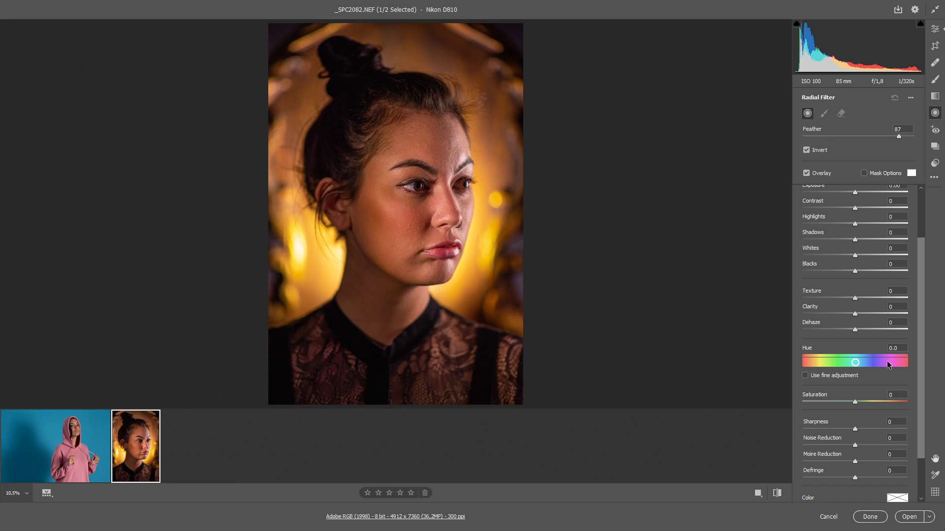
scroll(921, 399, down, 3)
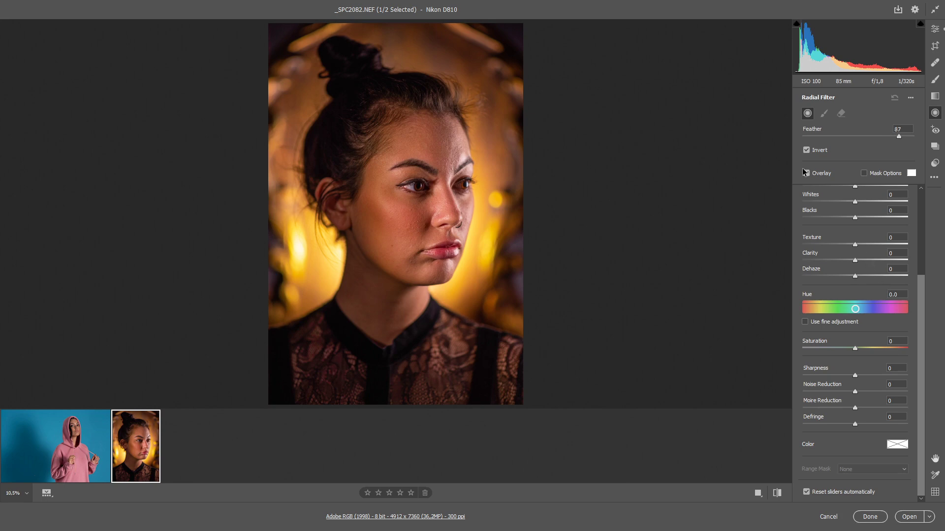
click(806, 150)
Draw an inverted radial filter around the face with Hue -180 and Feather 62.
drag(444, 227, 477, 268)
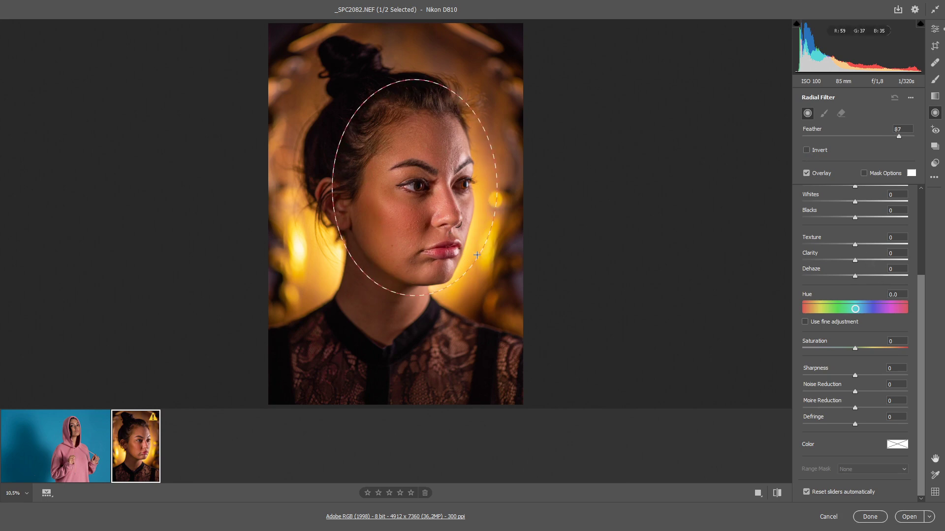
click(807, 150)
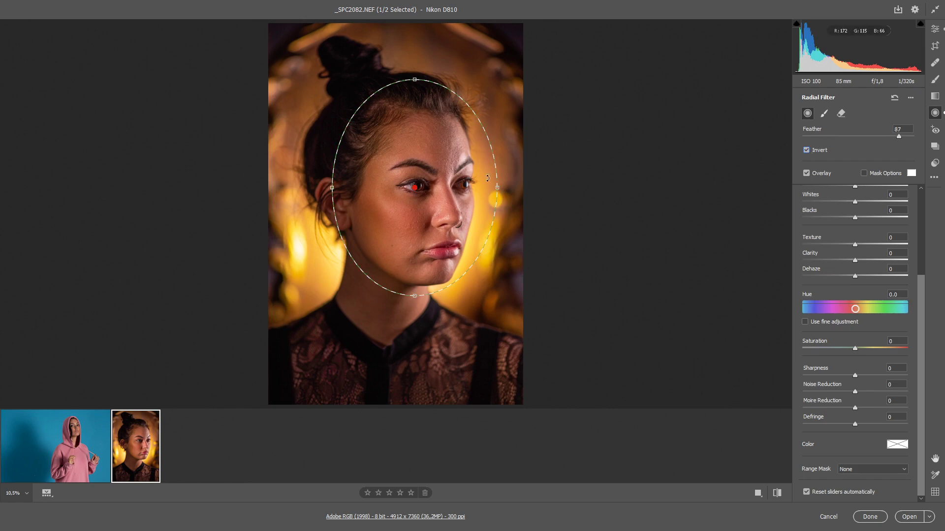
drag(445, 146, 433, 146)
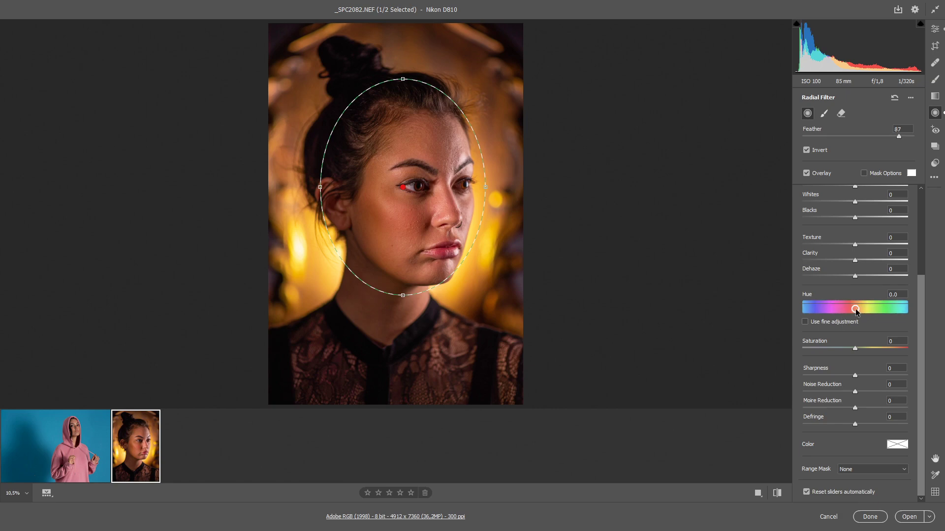
drag(855, 310, 800, 313)
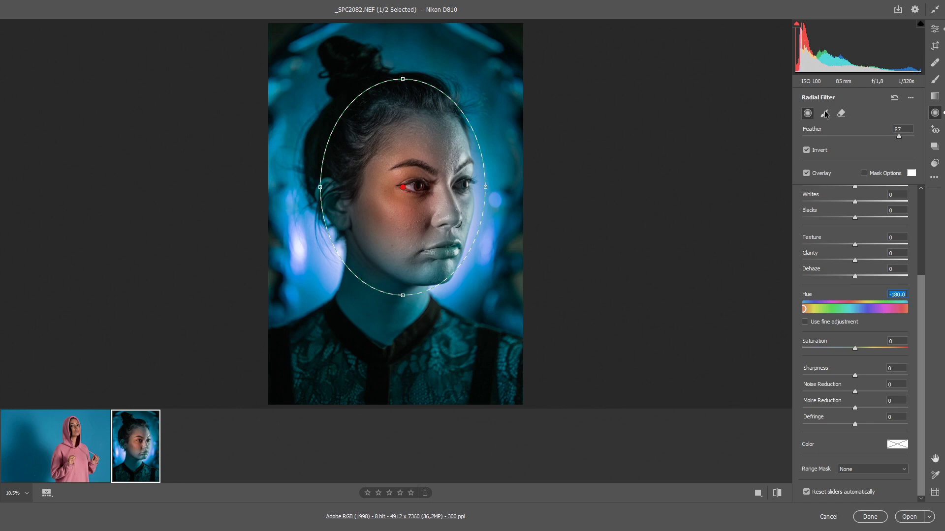
drag(887, 137, 878, 138)
Erase the radial filter mask from the neck, chest, chin and lips, then fine-tune Hue.
click(841, 113)
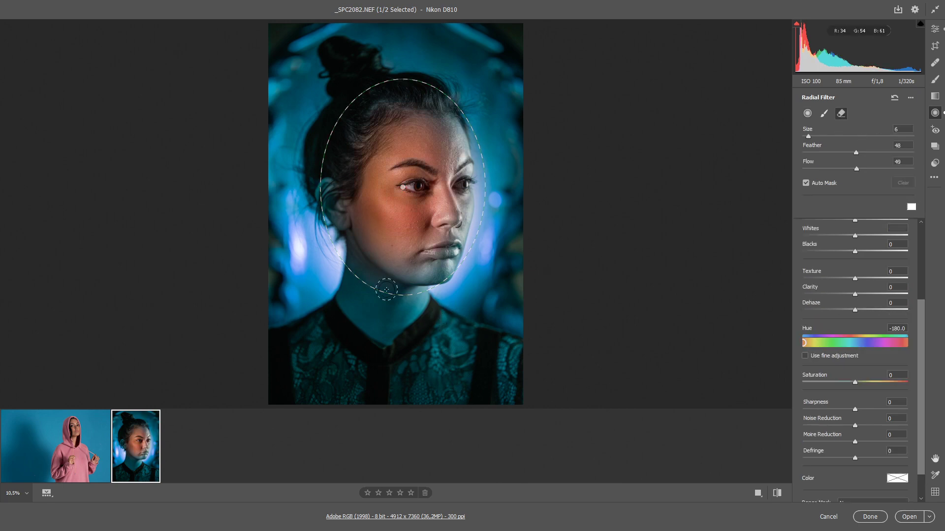
mouse_move(378, 283)
mouse_down()
mouse_move(422, 348)
mouse_move(404, 301)
mouse_move(519, 385)
mouse_move(411, 308)
mouse_move(534, 374)
mouse_move(439, 311)
mouse_move(533, 374)
mouse_move(361, 375)
mouse_move(535, 405)
mouse_move(261, 395)
mouse_move(295, 343)
mouse_move(347, 320)
mouse_move(295, 380)
mouse_move(370, 314)
mouse_move(386, 288)
mouse_move(339, 337)
mouse_move(380, 237)
mouse_move(399, 267)
mouse_move(427, 281)
mouse_move(451, 263)
mouse_move(403, 293)
mouse_move(386, 375)
mouse_move(419, 296)
mouse_move(387, 362)
mouse_move(419, 307)
mouse_move(457, 374)
mouse_move(422, 339)
mouse_move(427, 351)
mouse_move(451, 349)
mouse_move(398, 316)
mouse_move(357, 348)
mouse_move(329, 392)
mouse_up()
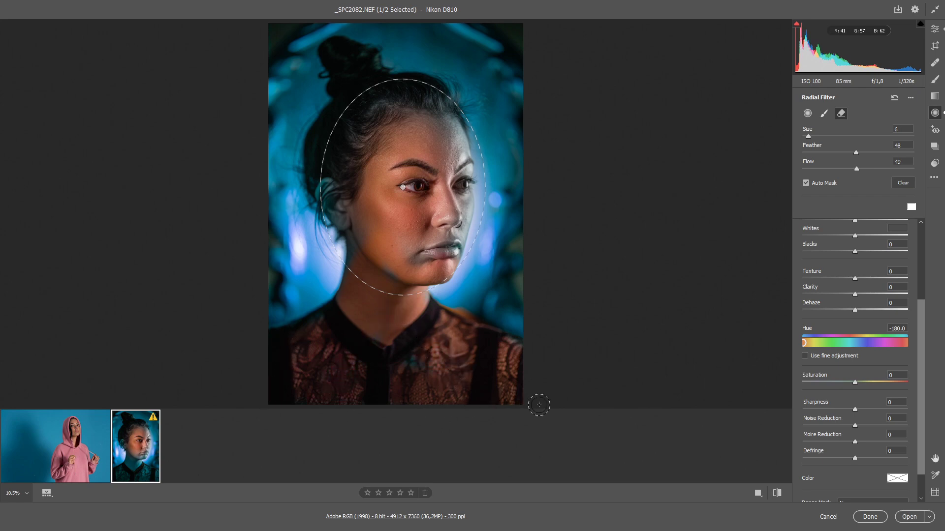
mouse_move(405, 363)
mouse_down()
mouse_move(402, 300)
mouse_move(447, 239)
mouse_move(463, 173)
mouse_move(448, 129)
mouse_move(431, 115)
mouse_up()
mouse_move(404, 246)
mouse_down()
mouse_move(439, 236)
mouse_move(442, 247)
mouse_up()
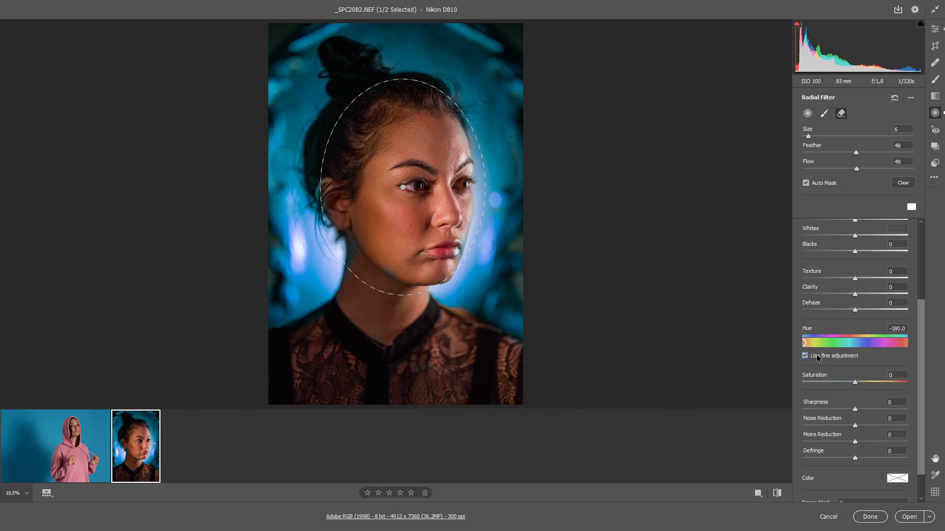
mouse_move(805, 345)
mouse_down()
mouse_move(855, 341)
mouse_move(807, 340)
mouse_up()
Set the radial filter's Saturation to +27.
text(9)
key(Return)
drag(869, 382, 841, 382)
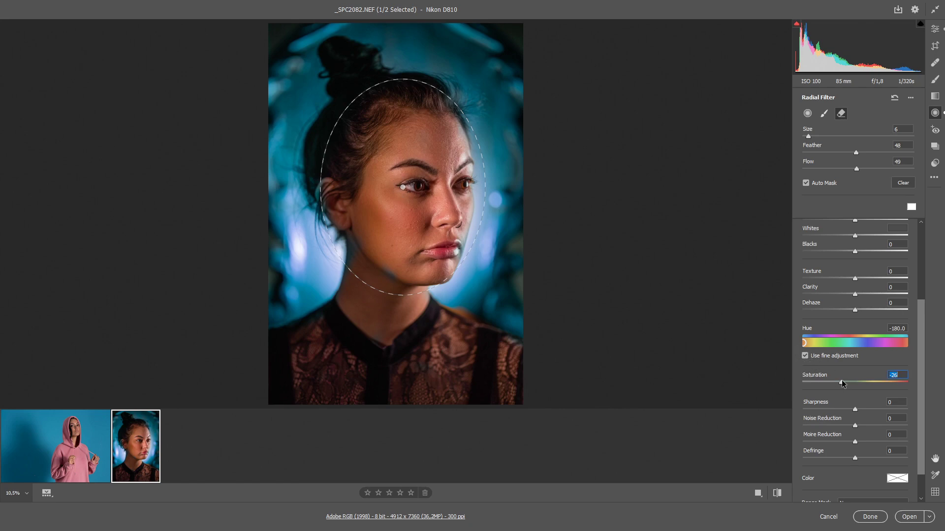
drag(841, 382, 869, 382)
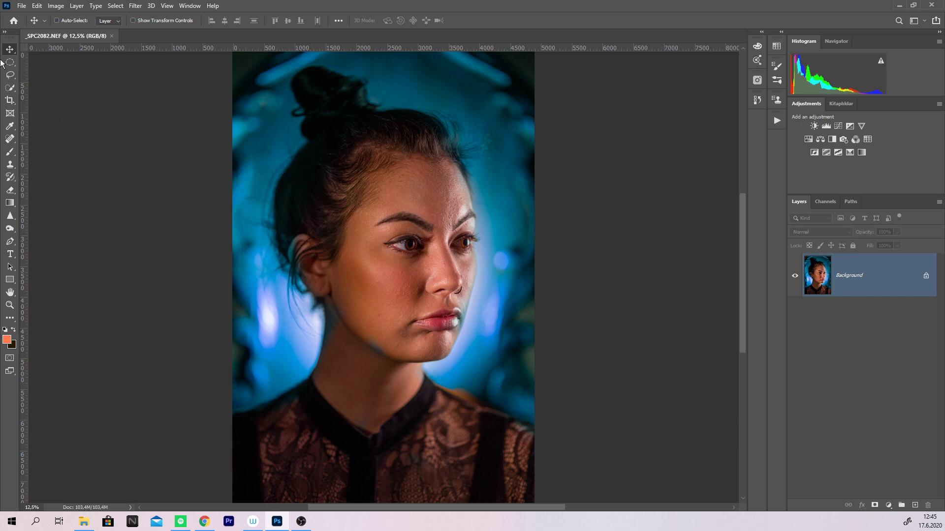
With the Quick Selection Tool, use Select Subject on the woman and open Select and Mask.
right_click(10, 87)
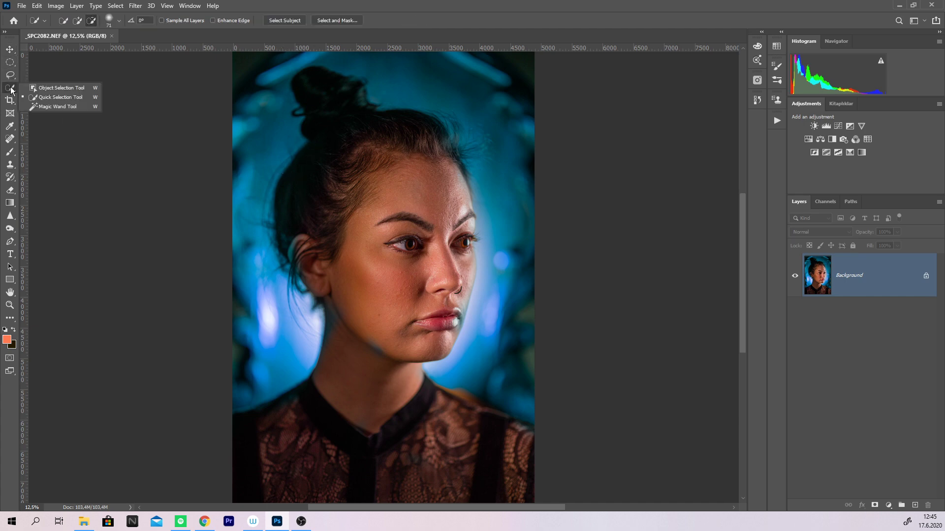
click(48, 99)
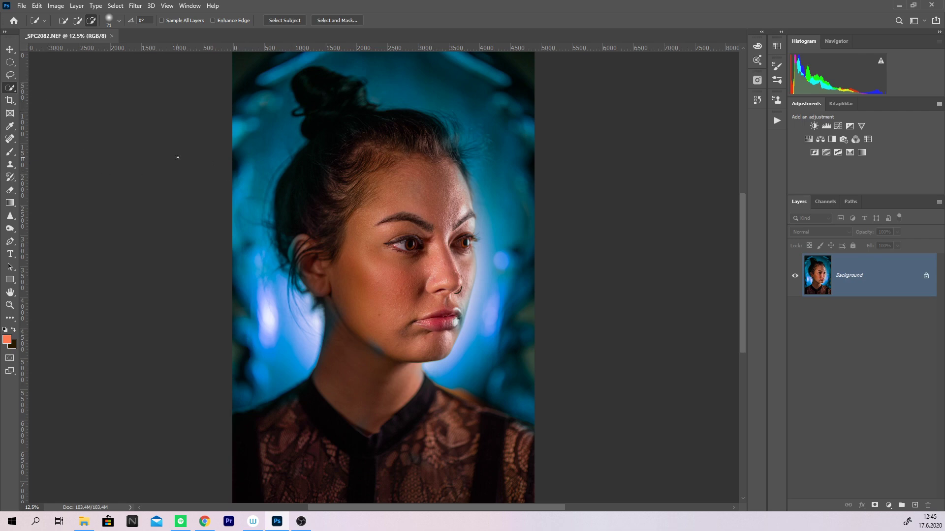
click(284, 21)
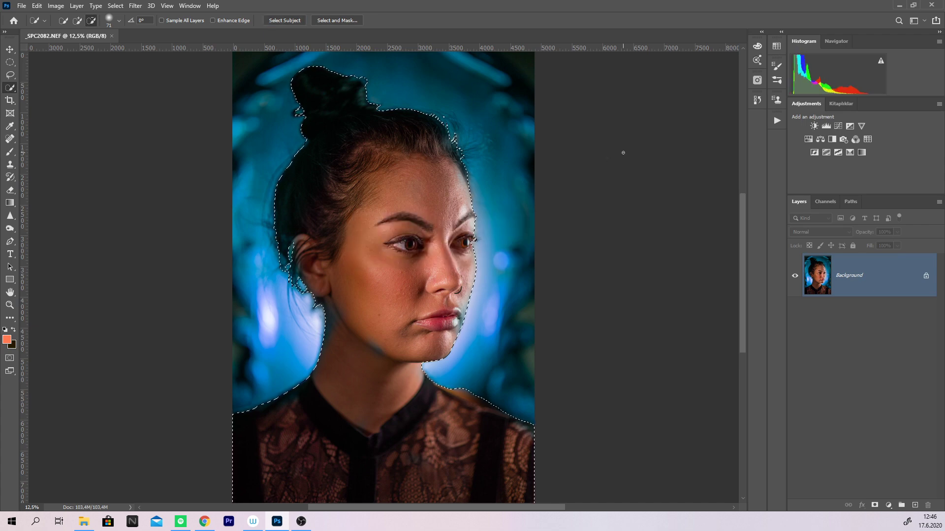
click(335, 20)
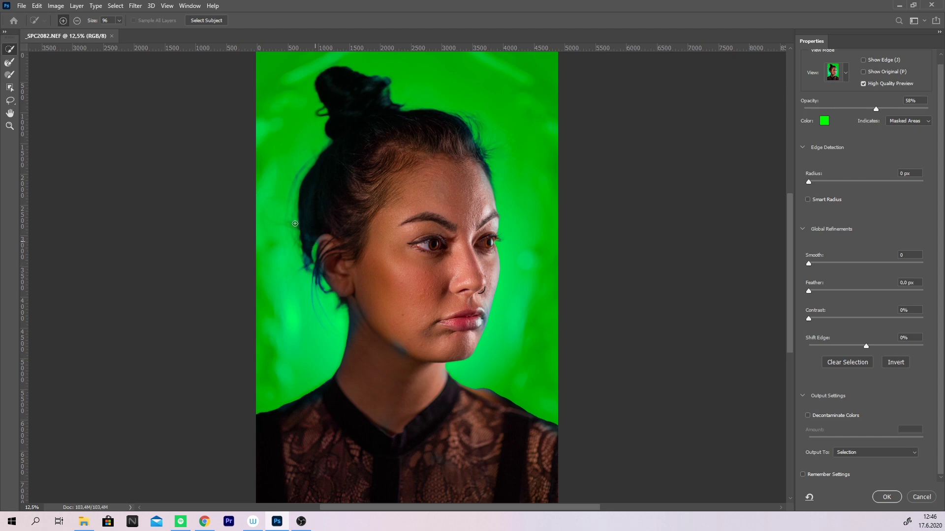
Refine the hair edge by her left ear with the Refine Edge Brush and confirm.
click(10, 62)
mouse_move(309, 268)
mouse_down()
mouse_move(317, 271)
mouse_move(310, 242)
mouse_move(324, 288)
mouse_up()
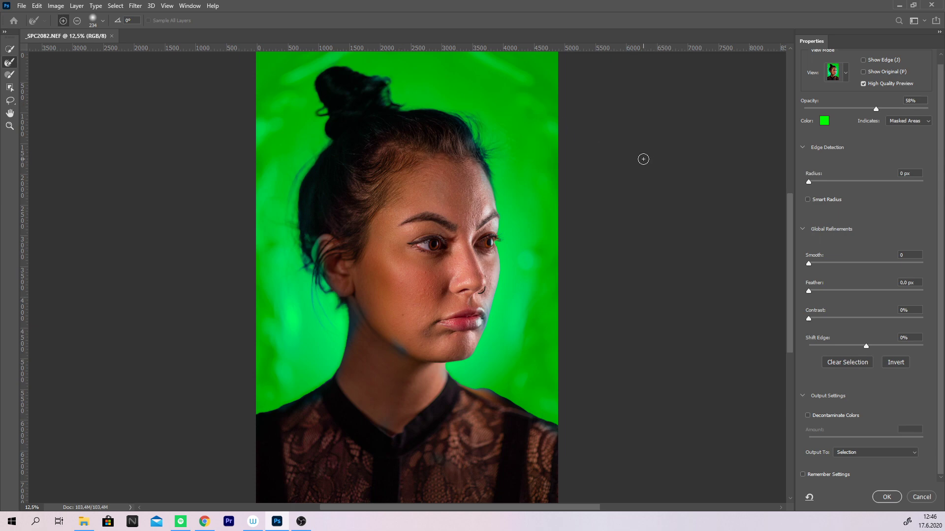
click(887, 497)
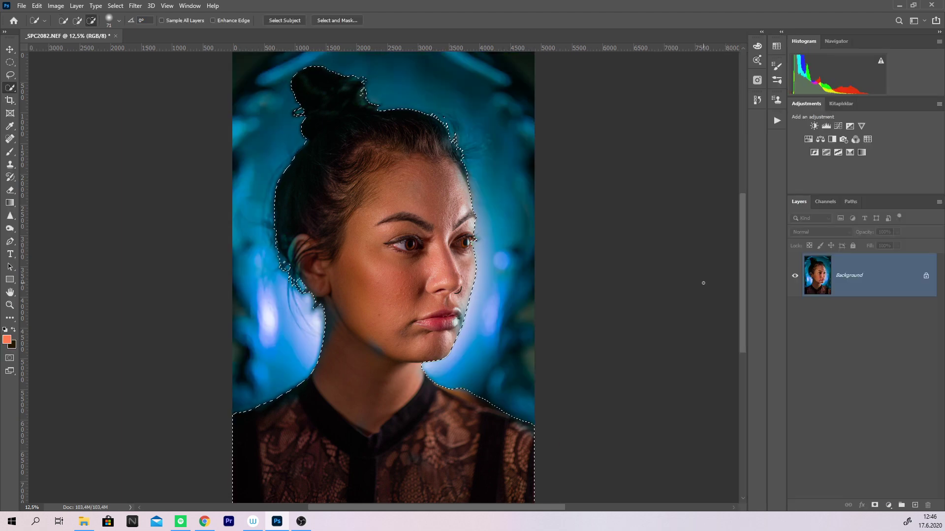
Add a Curves 1 layer masked to the woman, set to Screen blend mode at 38% opacity.
click(840, 126)
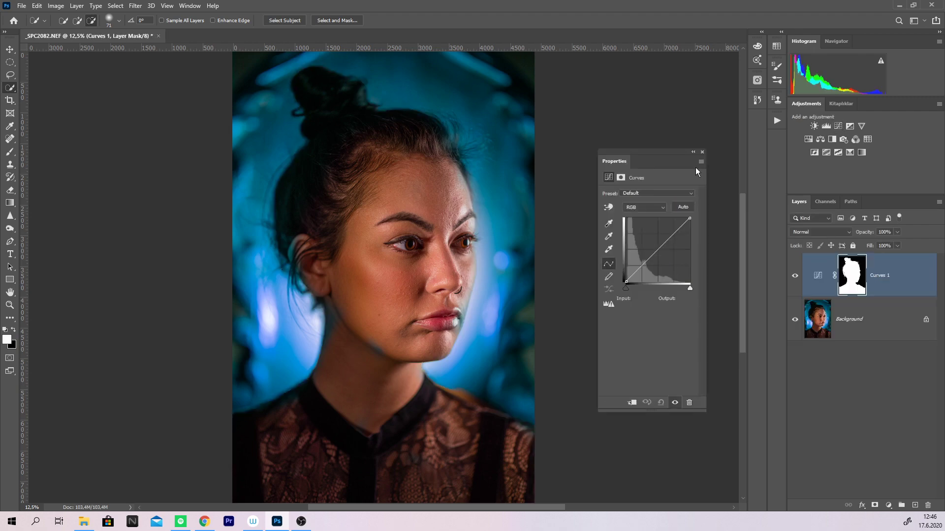
click(702, 152)
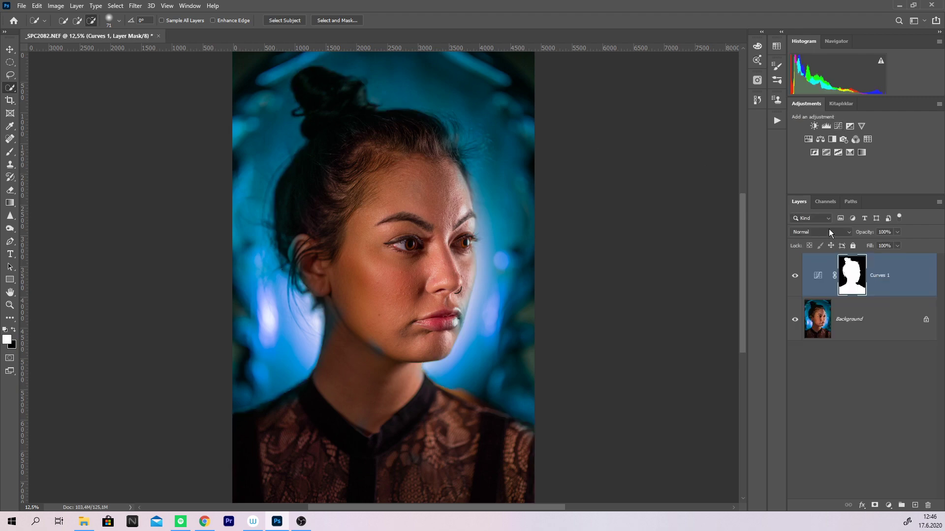
click(825, 232)
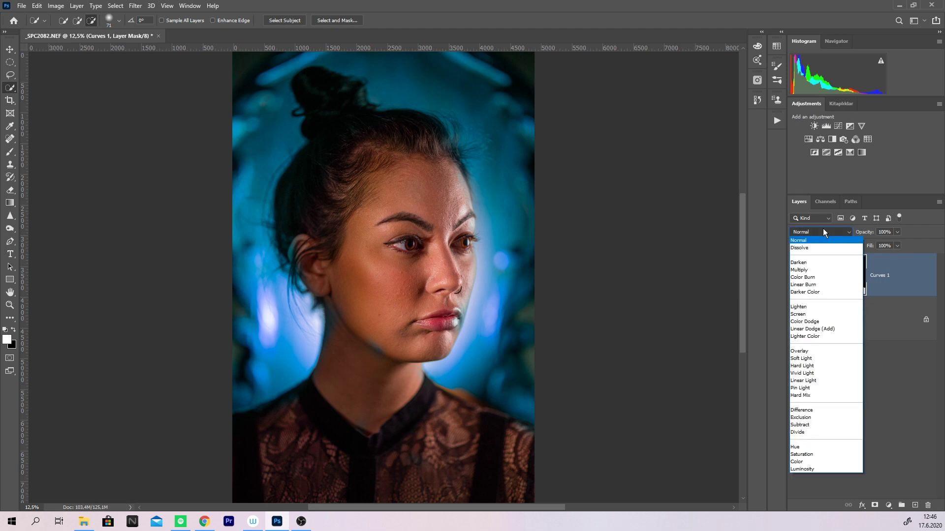
click(812, 314)
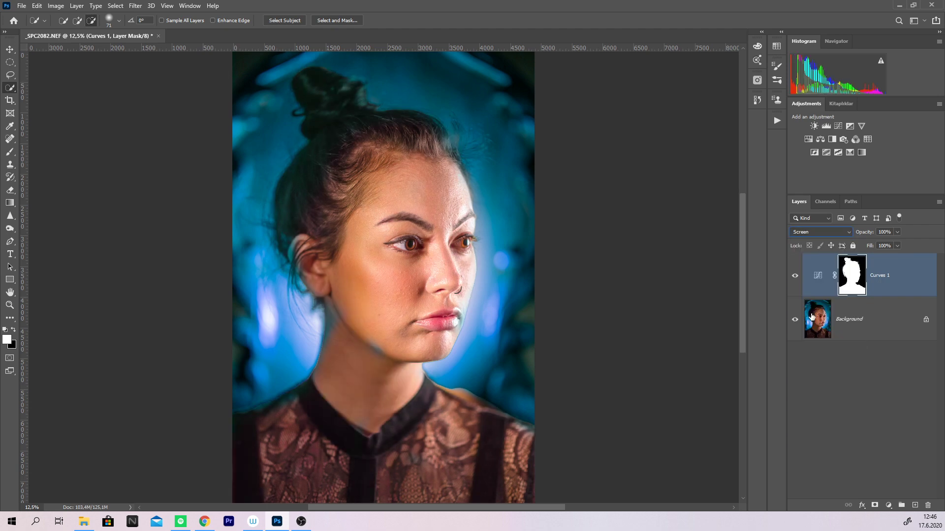
click(898, 232)
drag(882, 243, 870, 246)
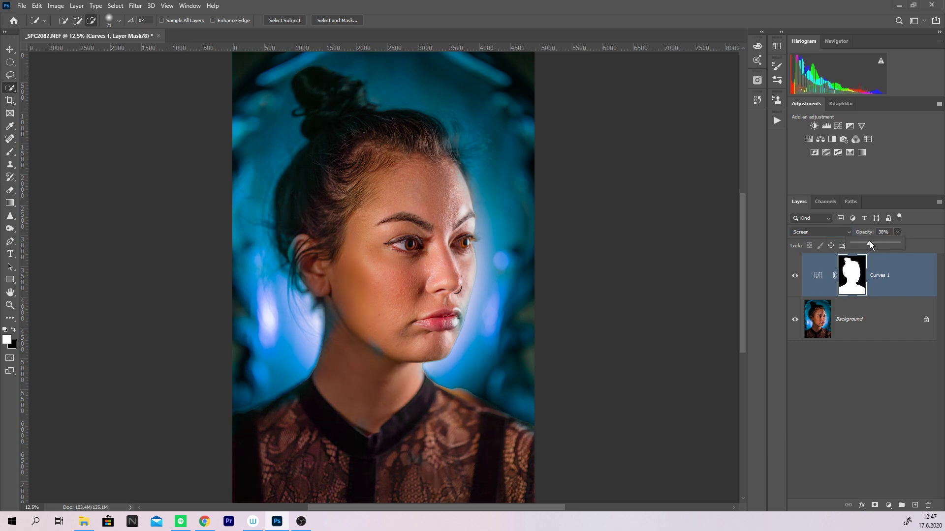